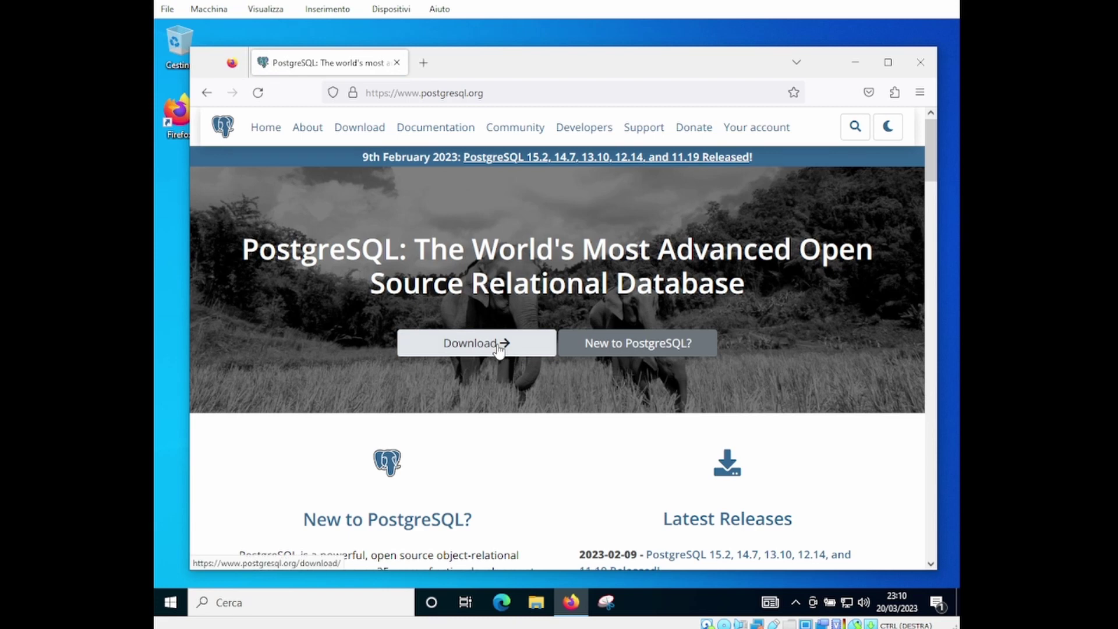
Go to postgresql.org's Download page, pick Windows, and browse the Windows installers page
left_click(500, 348)
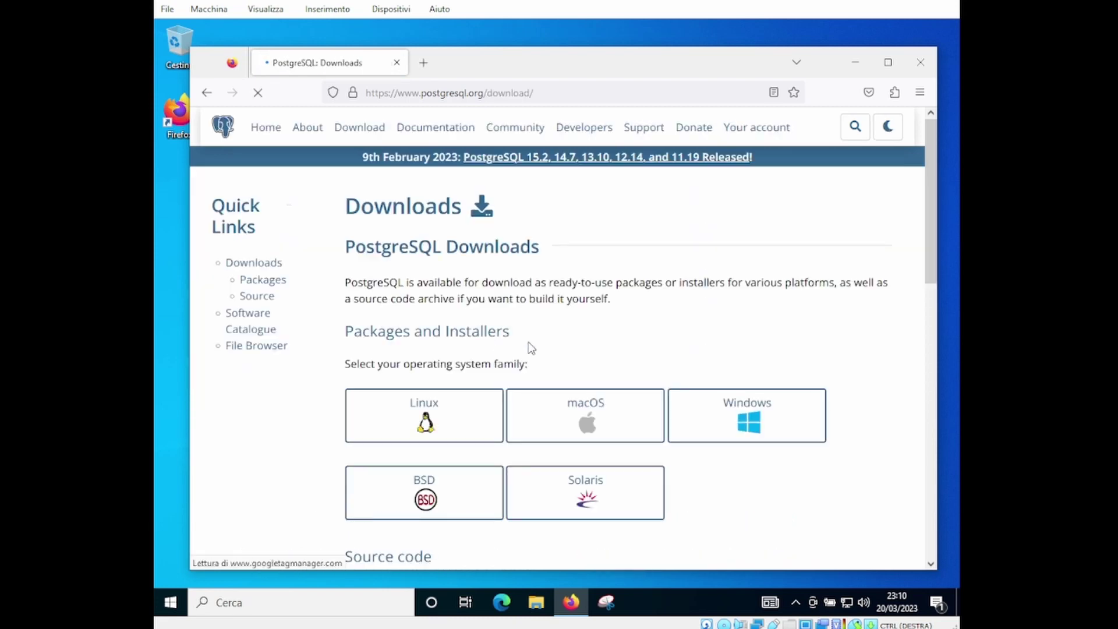
left_click(759, 432)
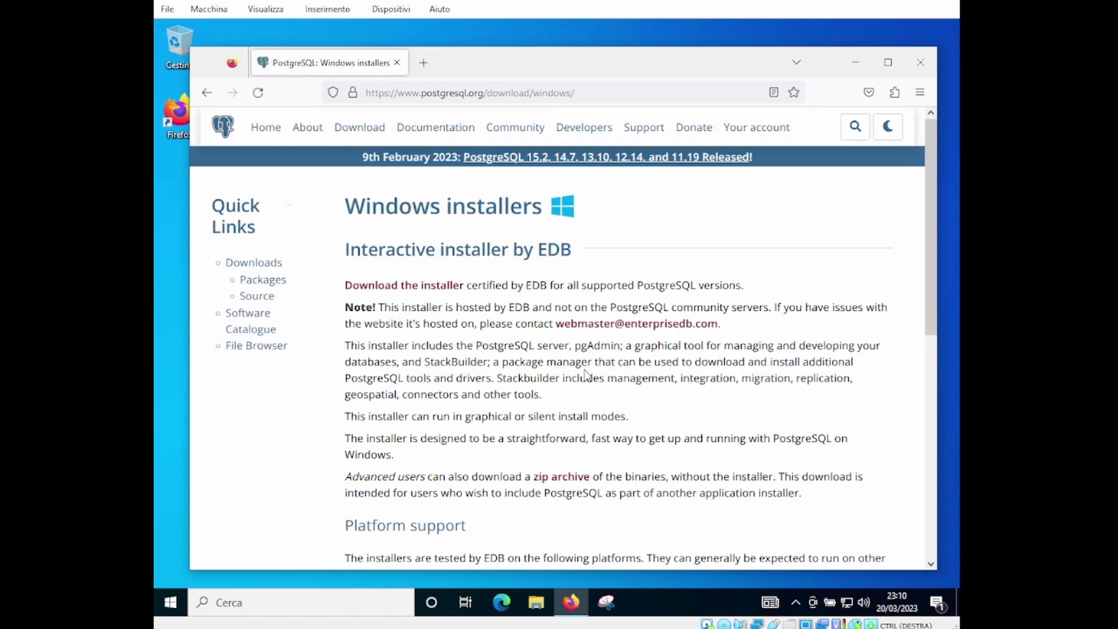
scroll(585, 374, "down", 3)
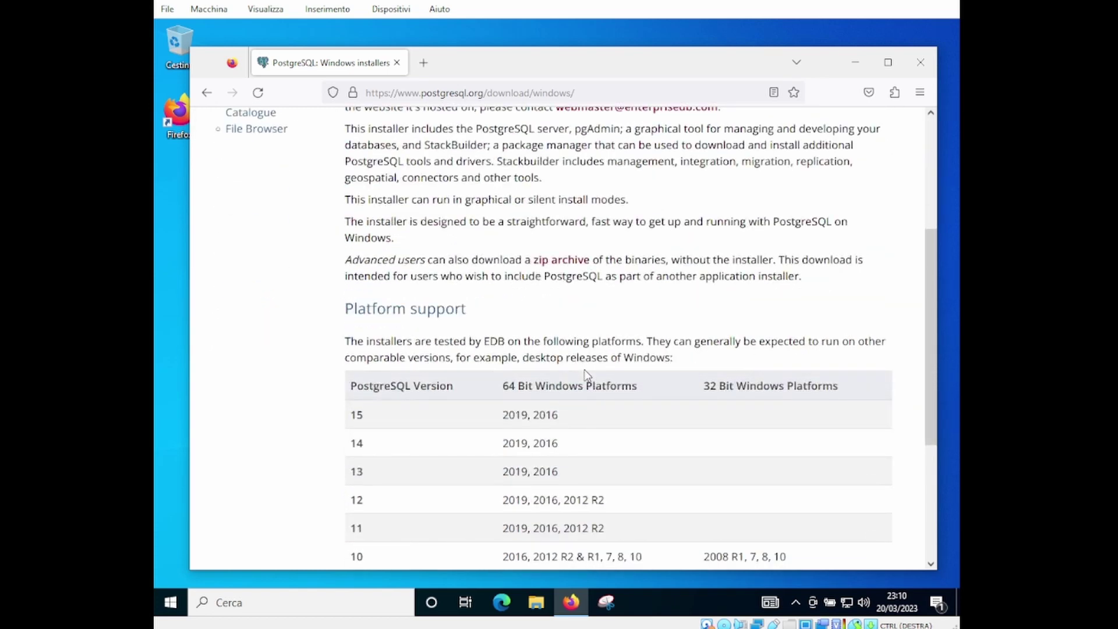
scroll(587, 374, "down", 1)
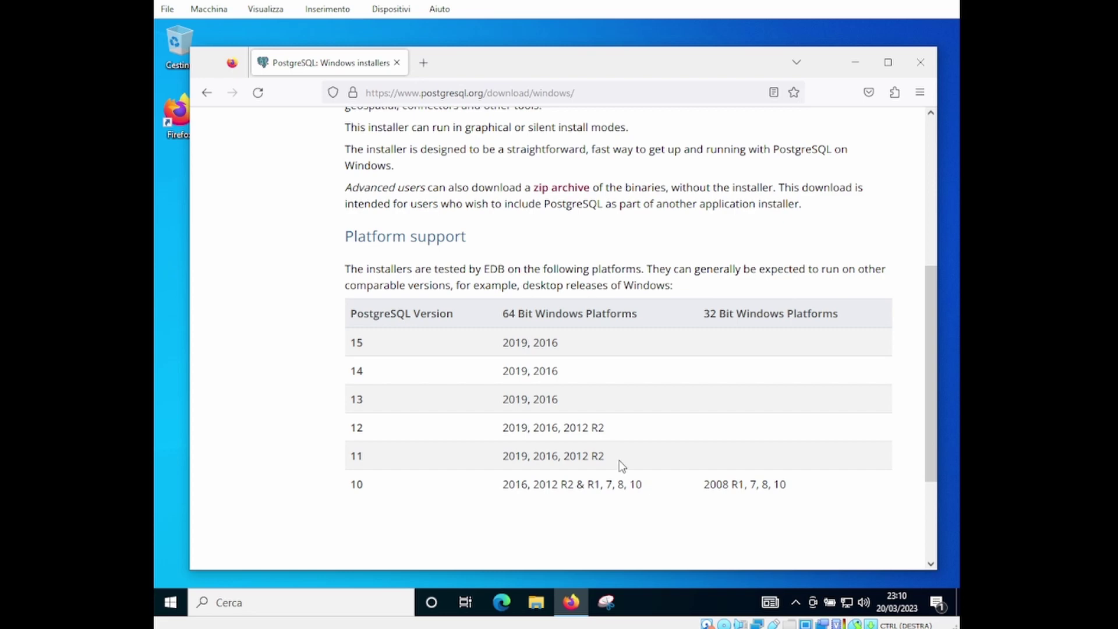
scroll(619, 460, "down", 3)
scroll(620, 461, "up", 3)
key("alt+Left")
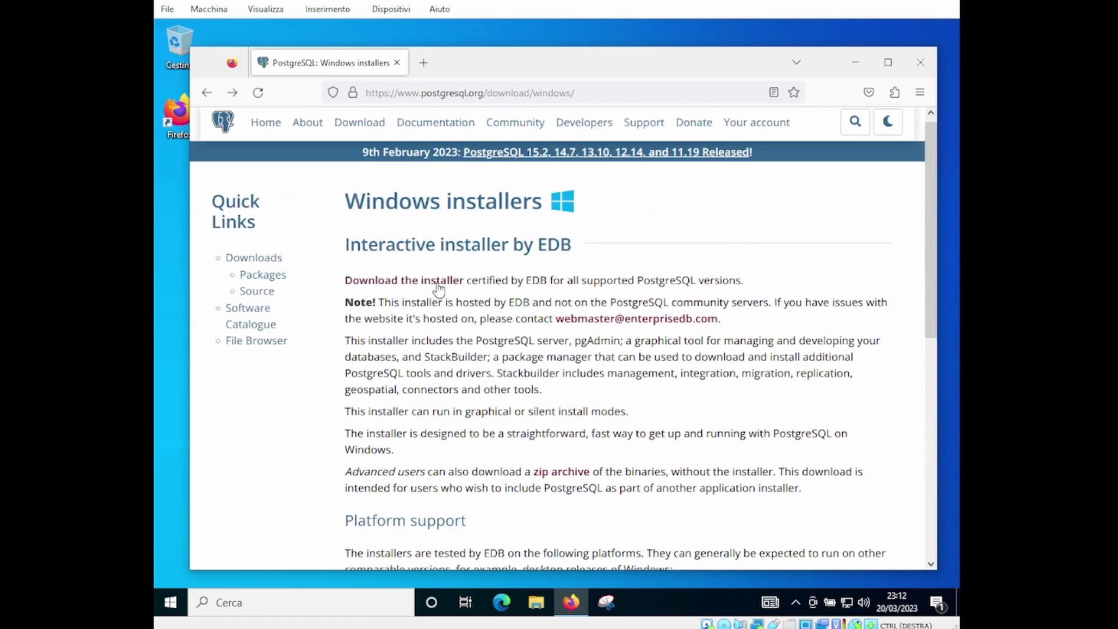
Download the PostgreSQL 15.2 Windows x86-64 installer from EDB's download table
left_click(439, 283)
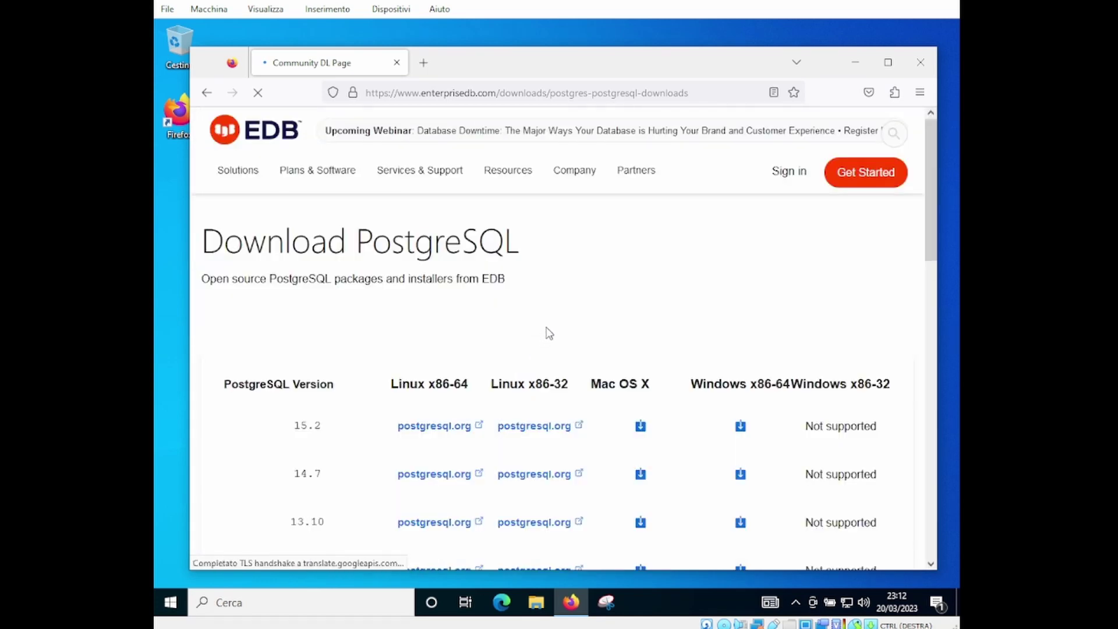
scroll(568, 306, "down", 1)
scroll(568, 306, "down", 2)
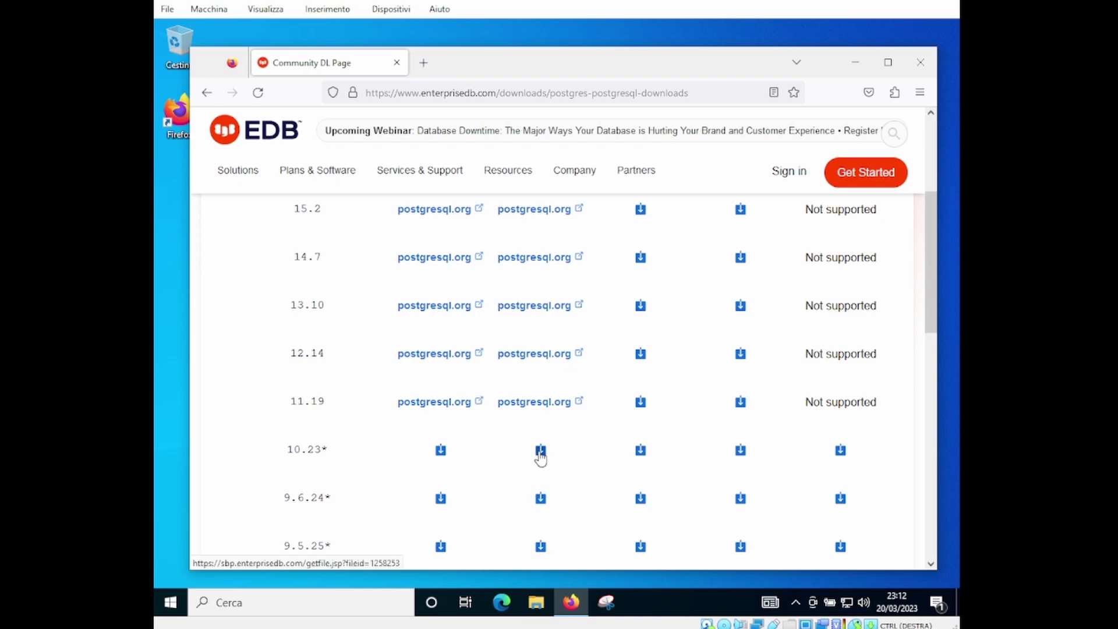
scroll(539, 458, "up", 2)
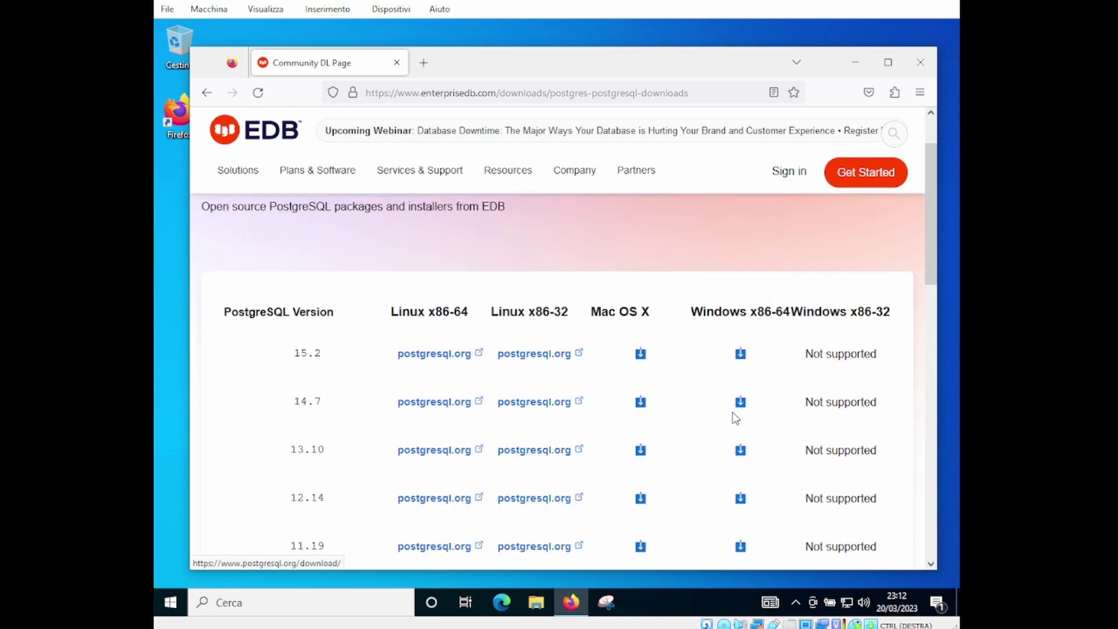
scroll(796, 342, "down", 1)
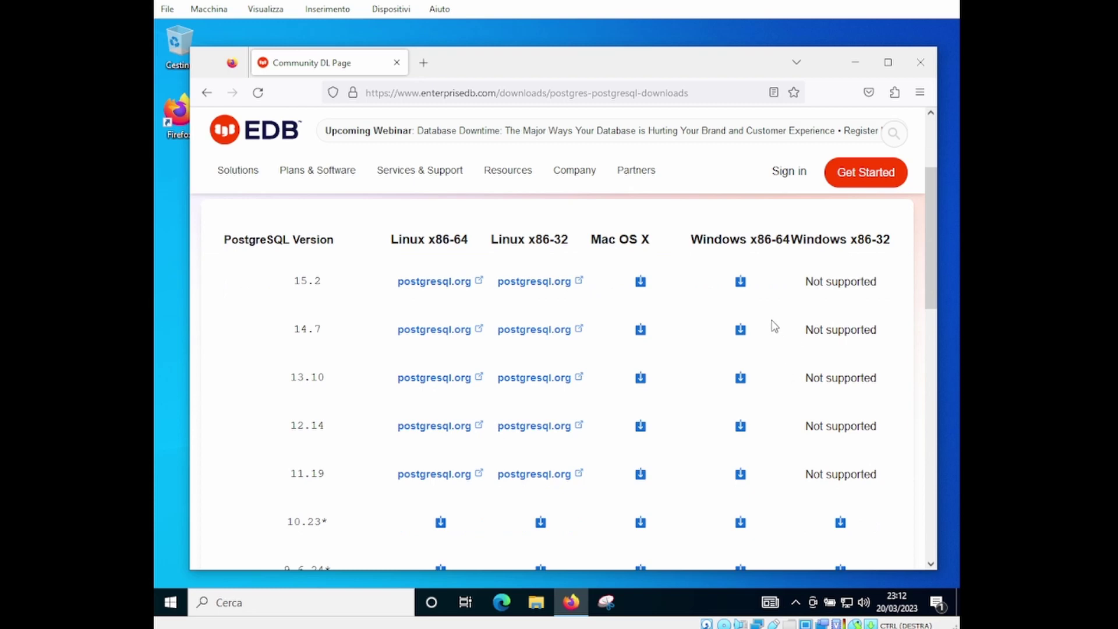
left_click(740, 283)
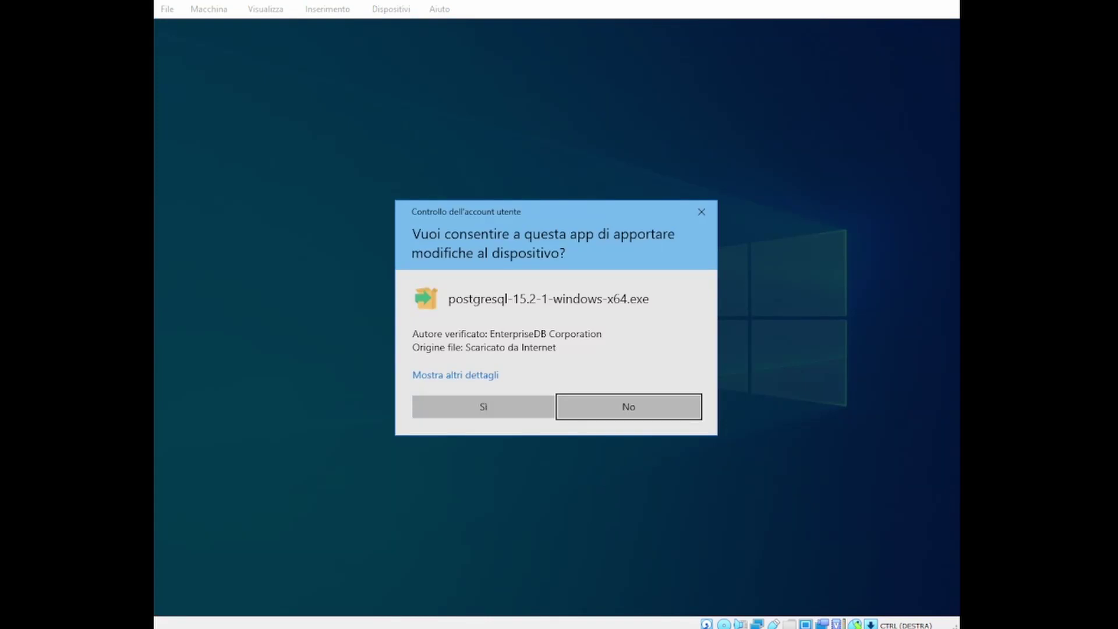
Approve the PostgreSQL installer in the User Account Control prompt
left_click(508, 411)
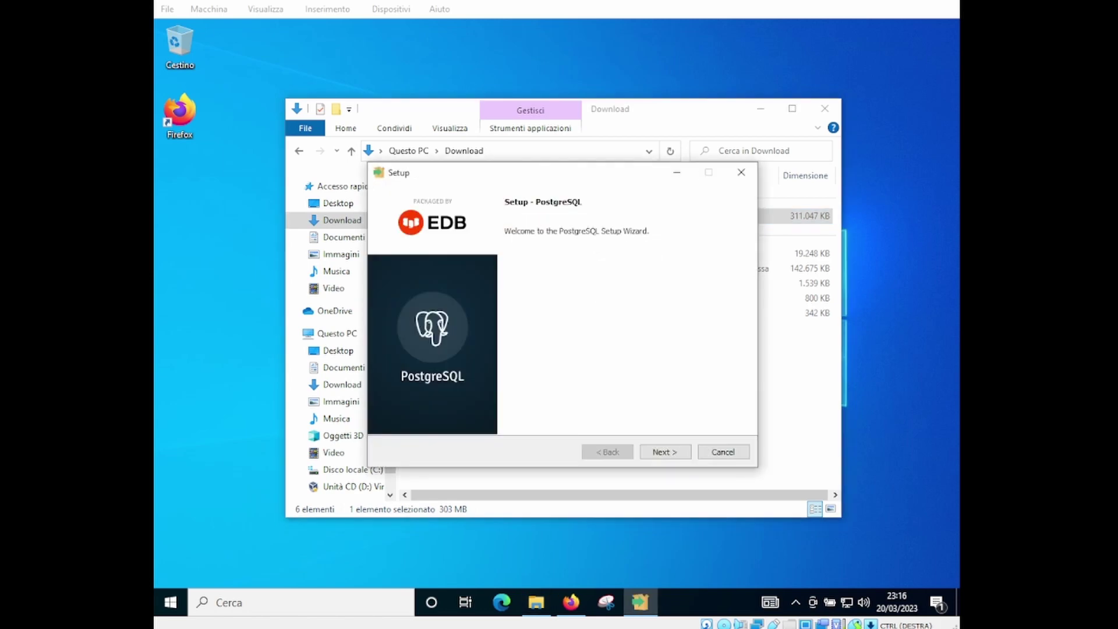
Keep the default directories and all four components, and enter the superuser password
left_click(680, 453)
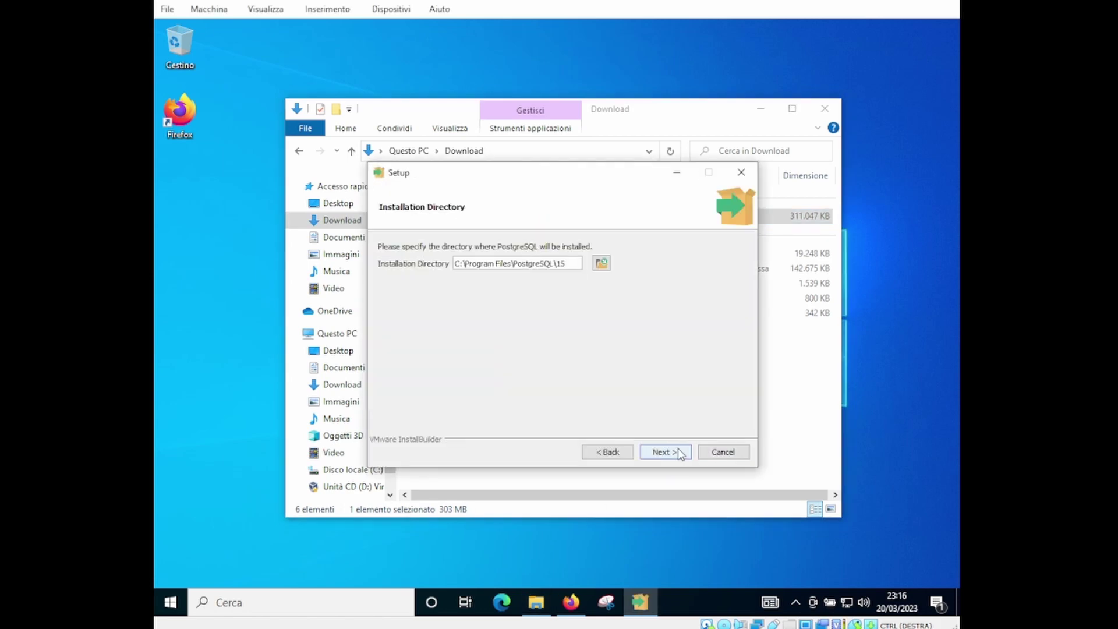
left_click(680, 453)
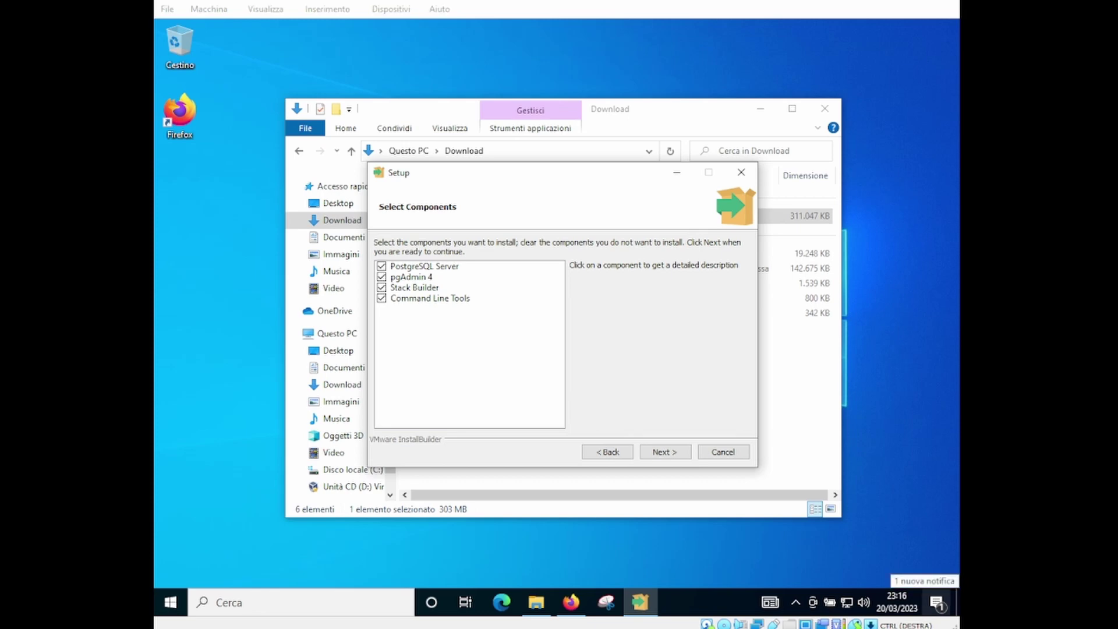
left_click(664, 454)
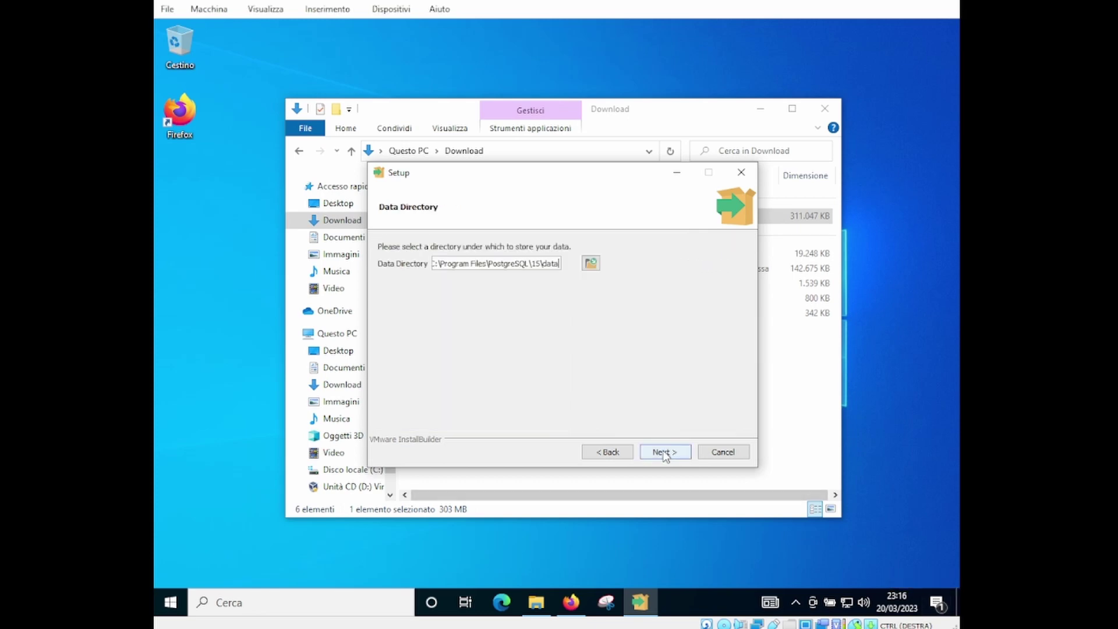
left_click(664, 453)
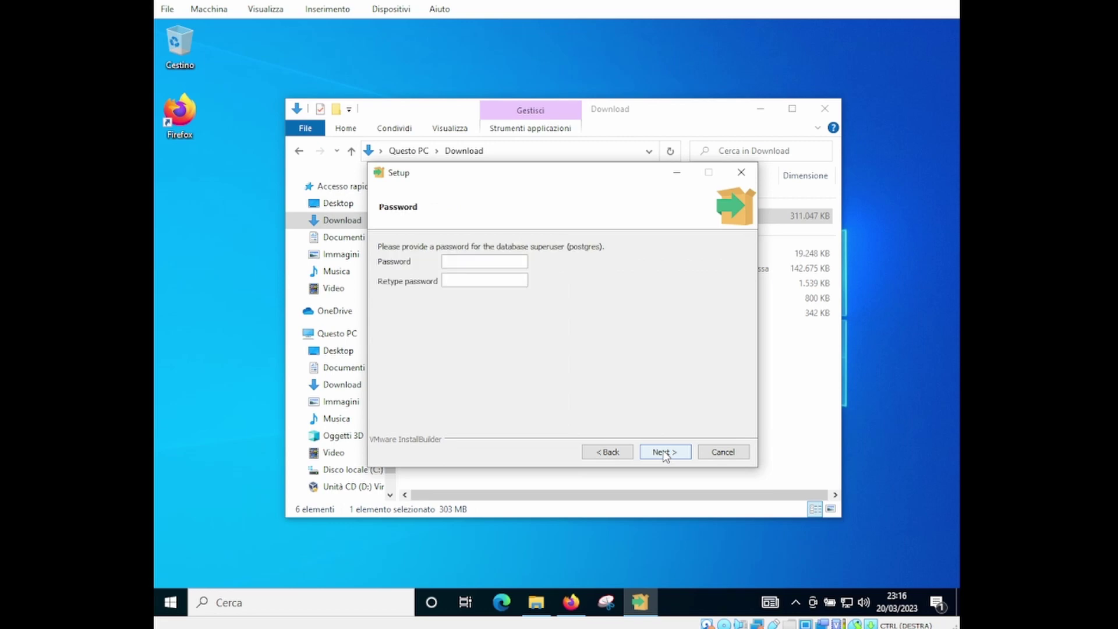
type("root123root123")
left_click(665, 453)
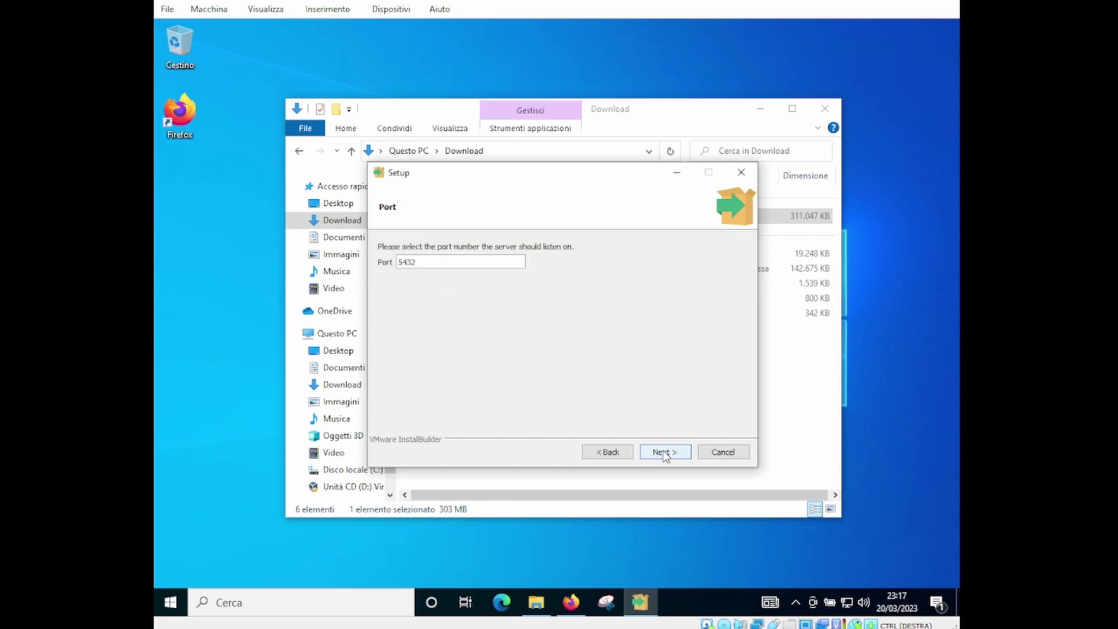
Keep port 5432, set the locale to Italian, Italy, and accept the summary
left_click(665, 453)
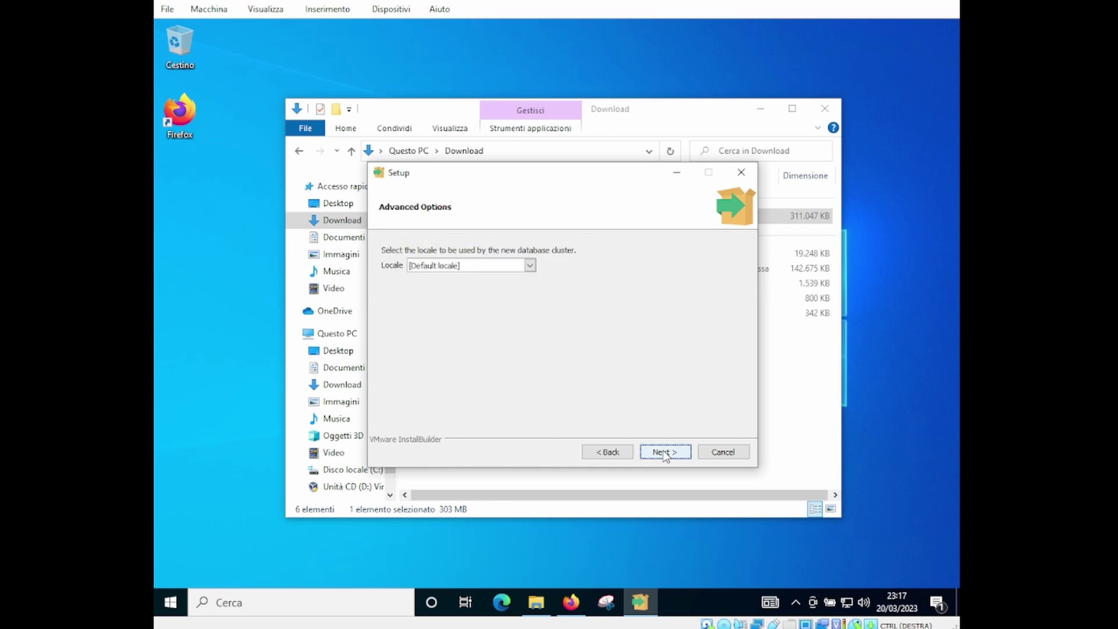
left_click(529, 265)
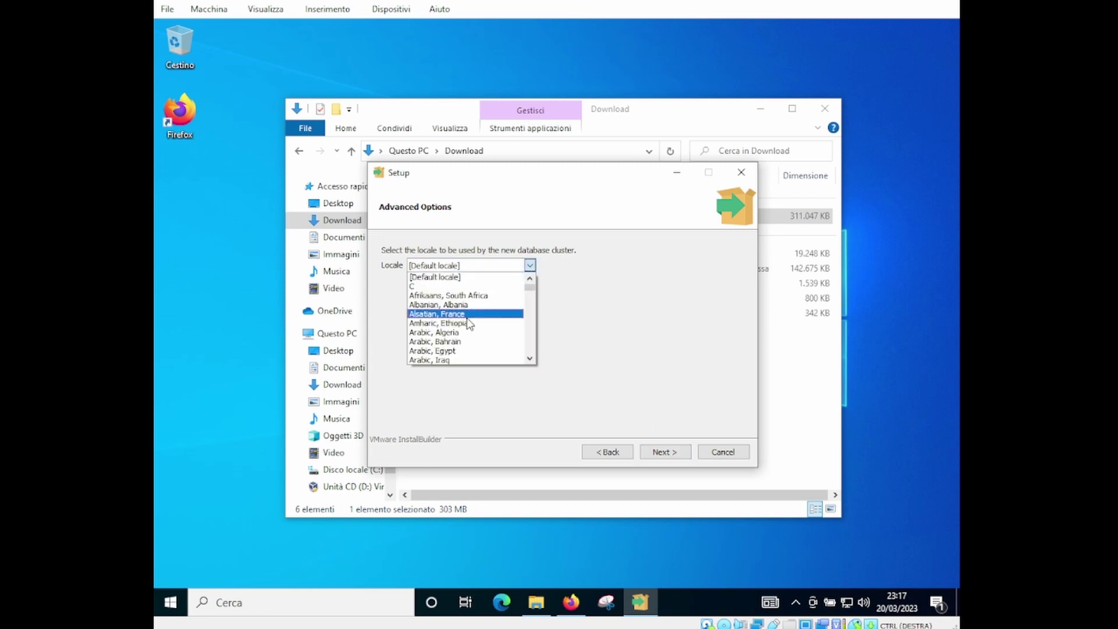
type("it")
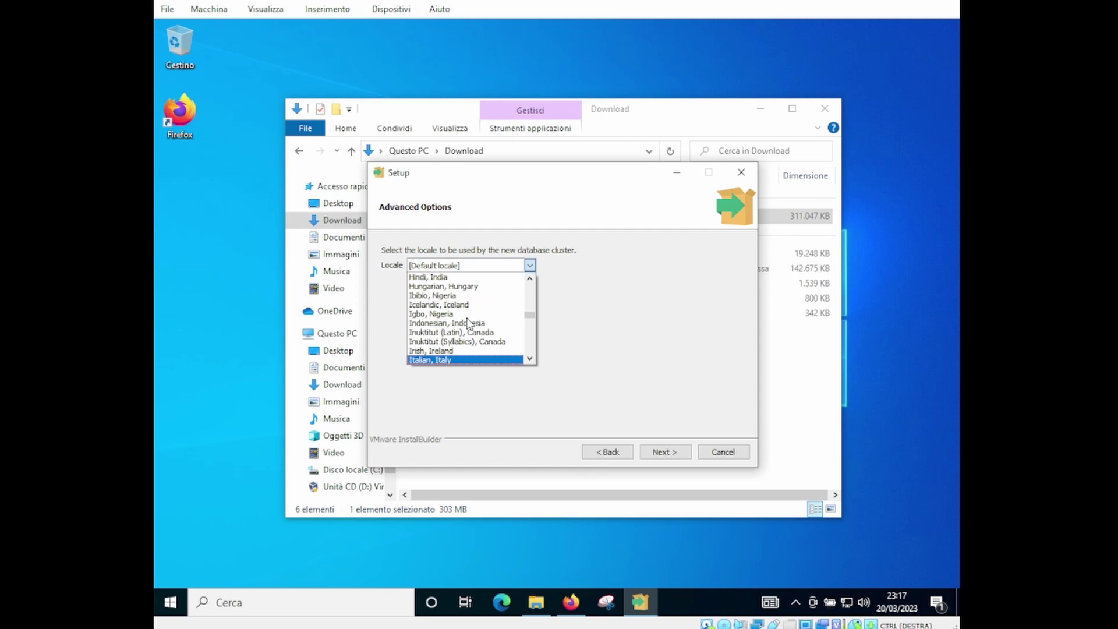
left_click(498, 356)
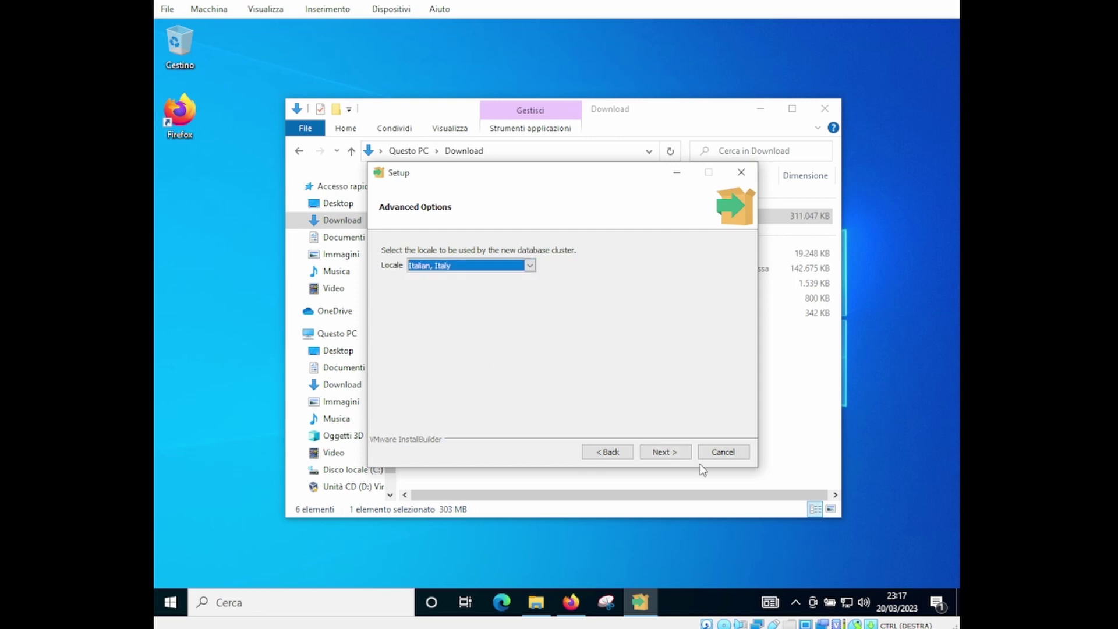
left_click(672, 452)
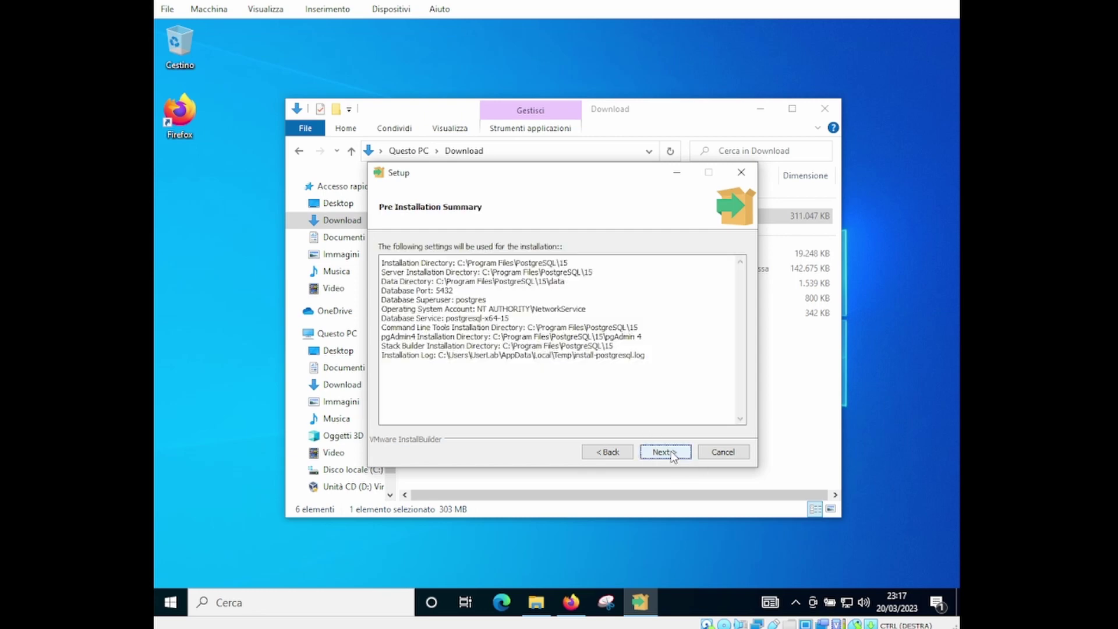
left_click(672, 455)
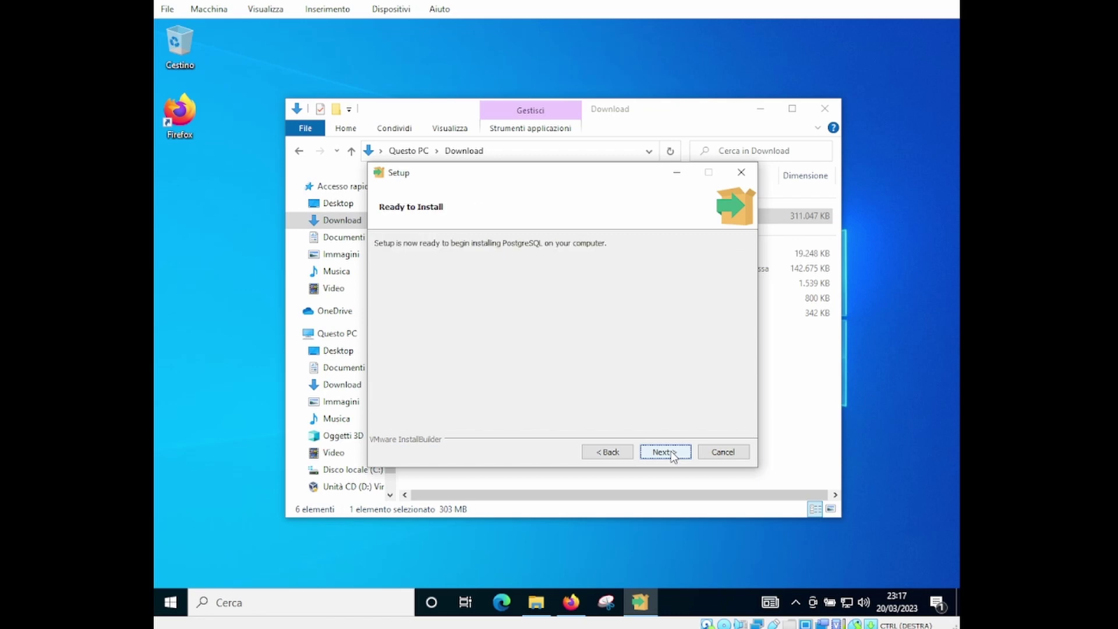
Start installing PostgreSQL 15 from the Ready to Install page
left_click(673, 455)
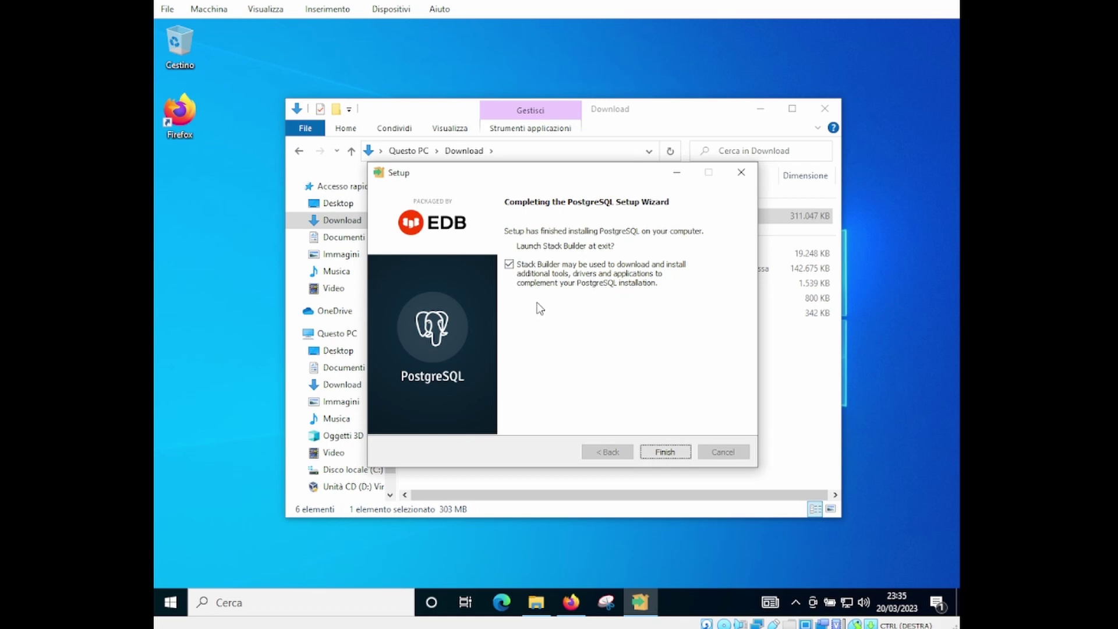
Untick 'Launch Stack Builder at exit' and finish the PostgreSQL setup wizard
left_click(533, 270)
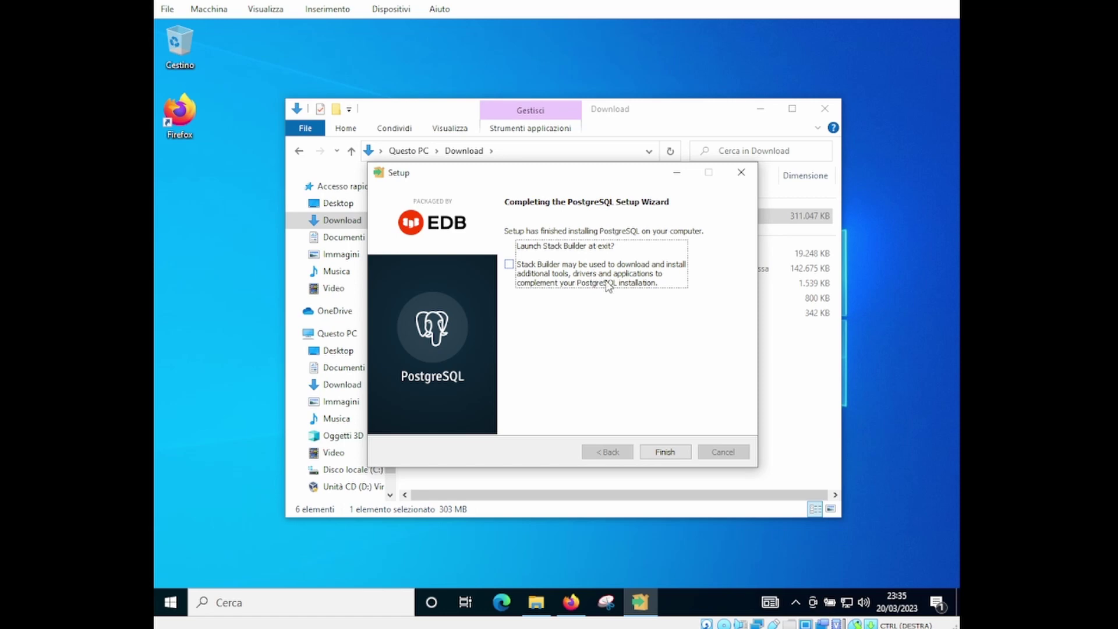
left_click(669, 454)
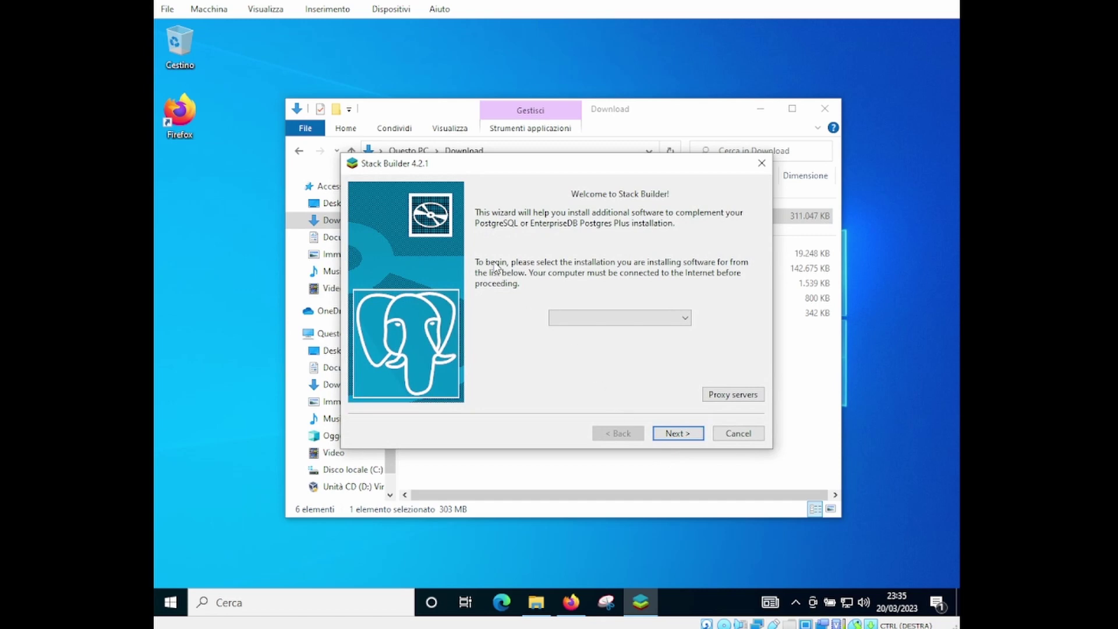
Target PostgreSQL 15 (x64) on port 5432, then dismiss the missing-package error
left_click(637, 317)
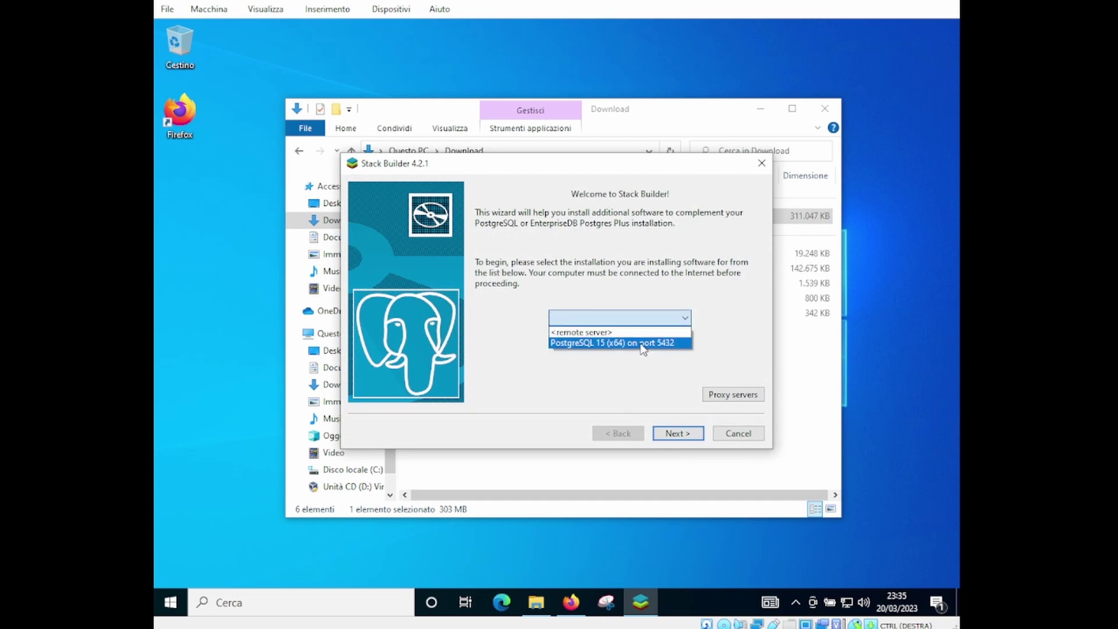
left_click(643, 346)
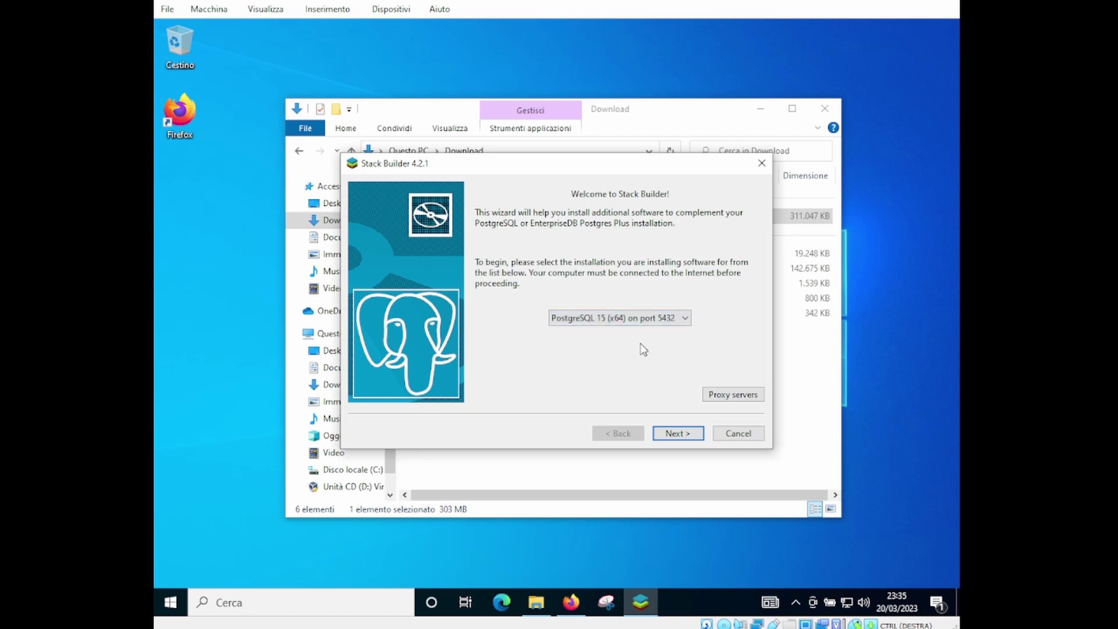
left_click(677, 435)
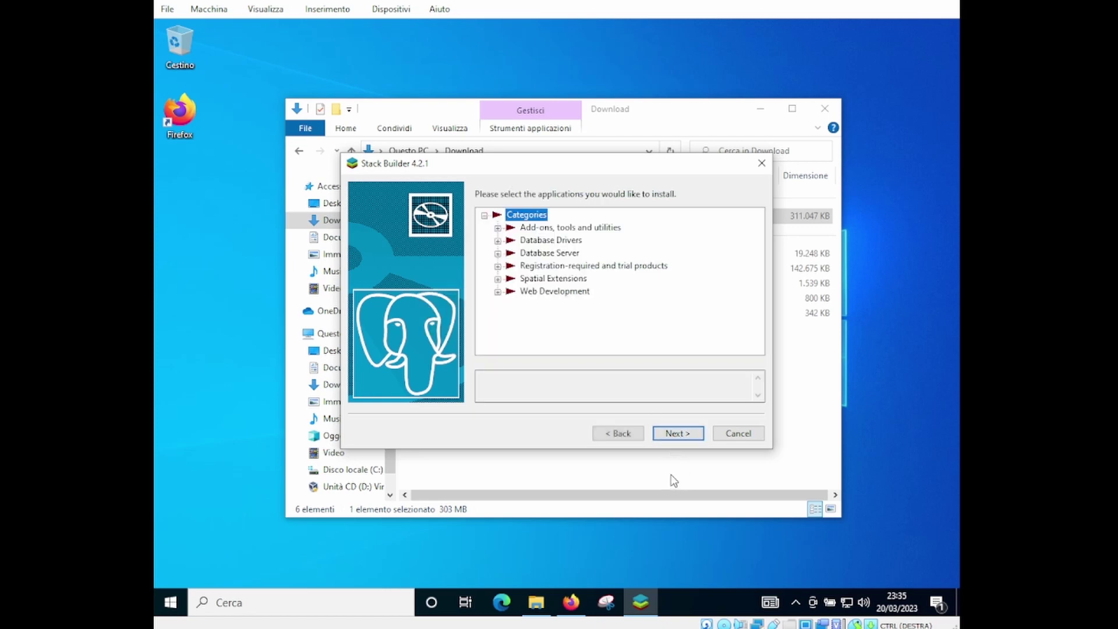
left_click(675, 434)
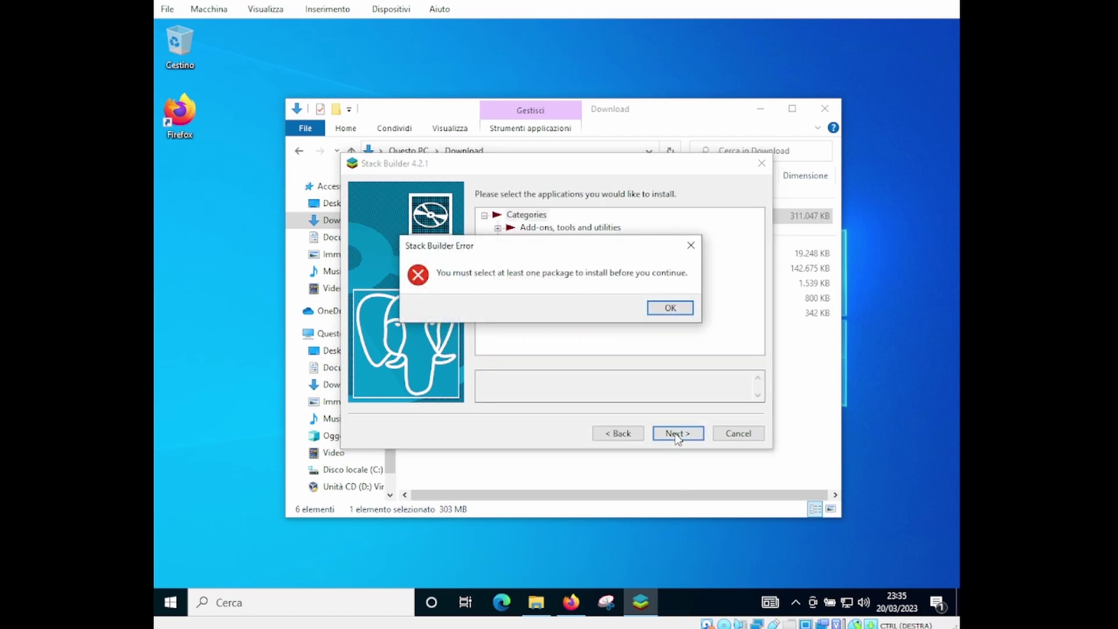
left_click(670, 308)
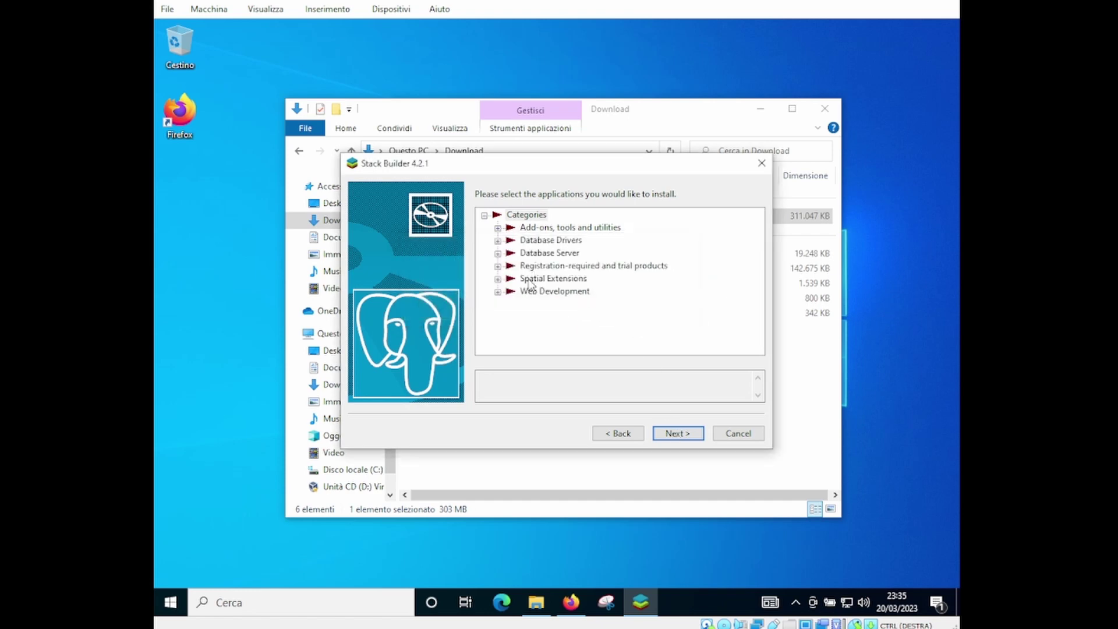
Tick PostgreSQL (64 bit) v15.2-1 under Database Server and continue to the review
left_click(498, 241)
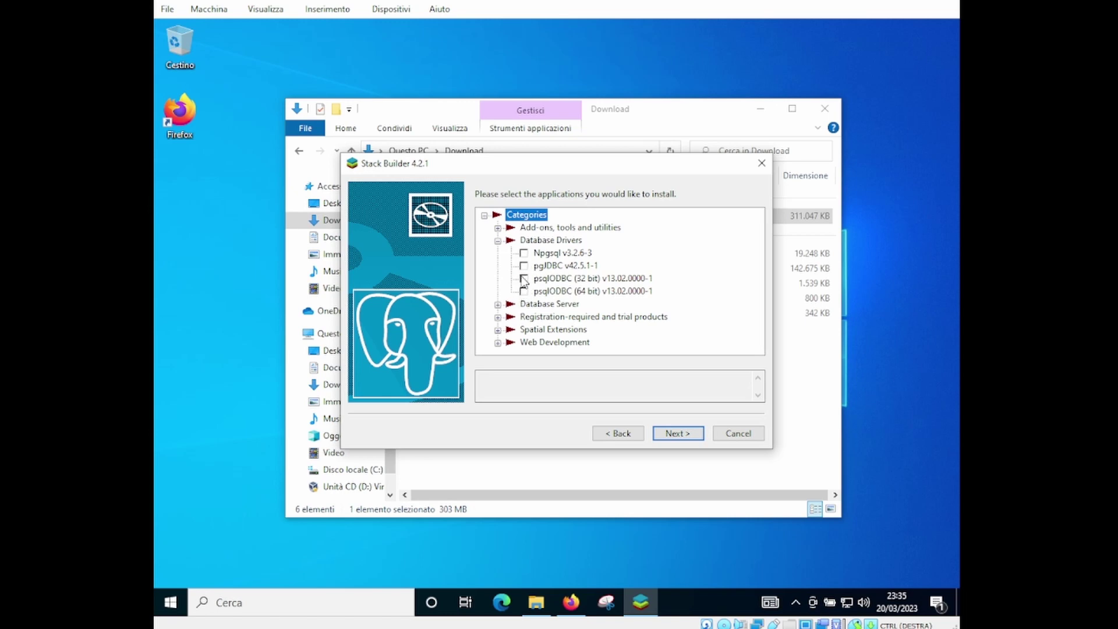
left_click(525, 268)
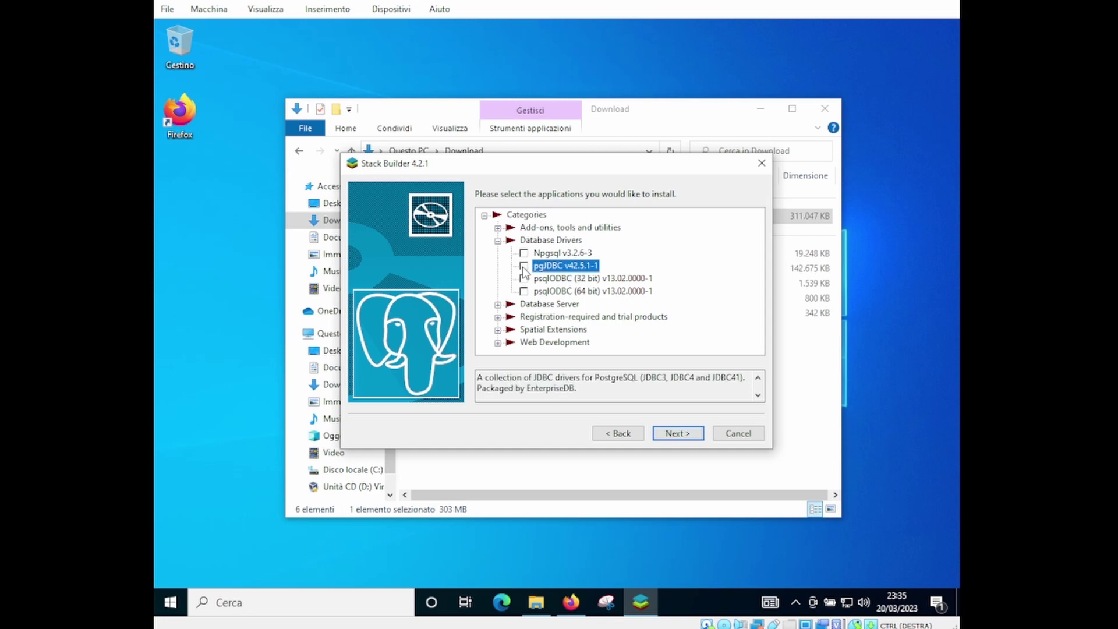
left_click(498, 304)
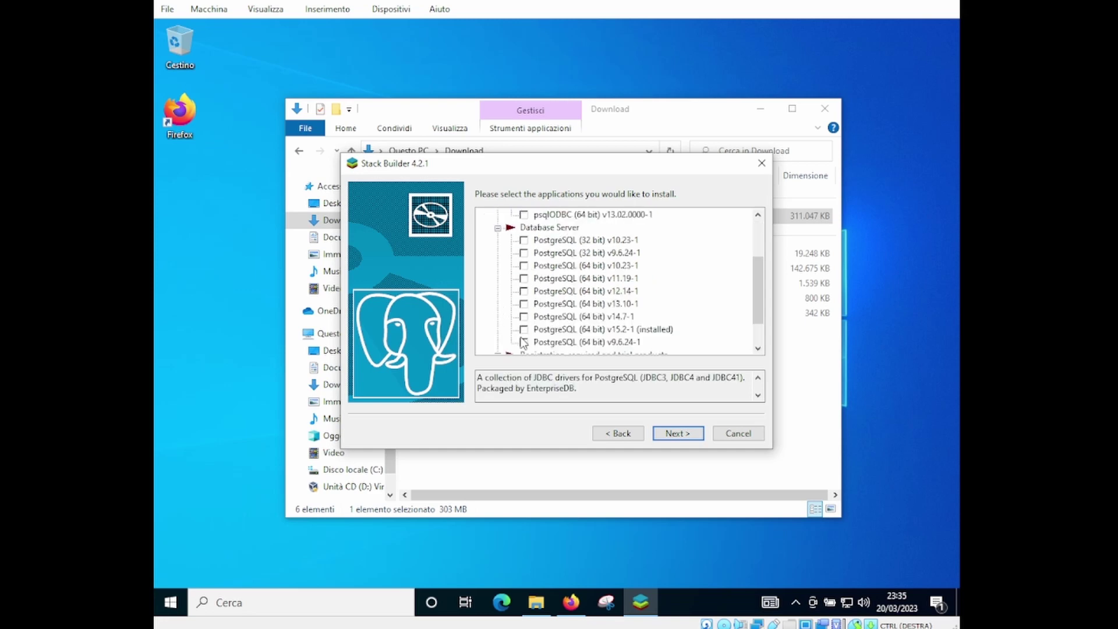
left_click(524, 330)
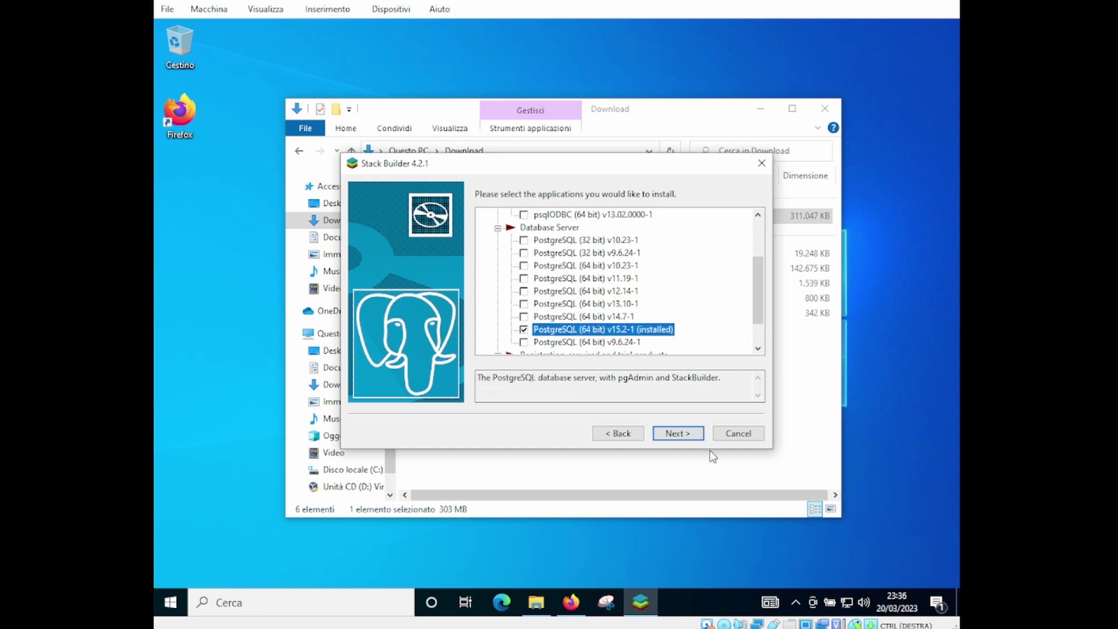
left_click(681, 433)
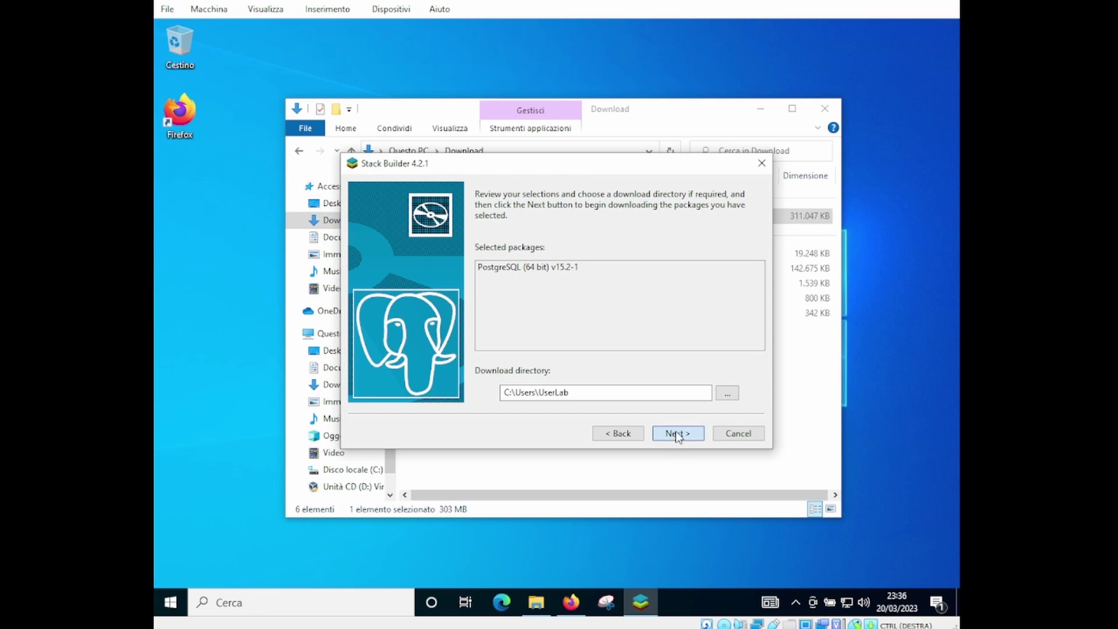
Download the PostgreSQL (64 bit) v15.2-1 installation files and close Stack Builder
left_click(678, 434)
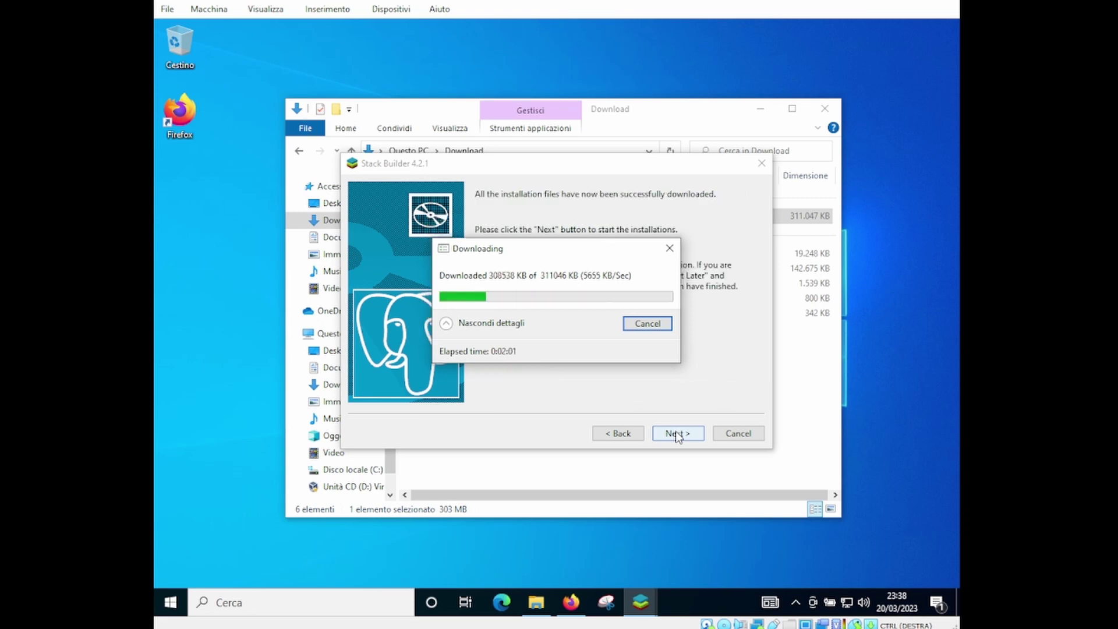
left_click(677, 435)
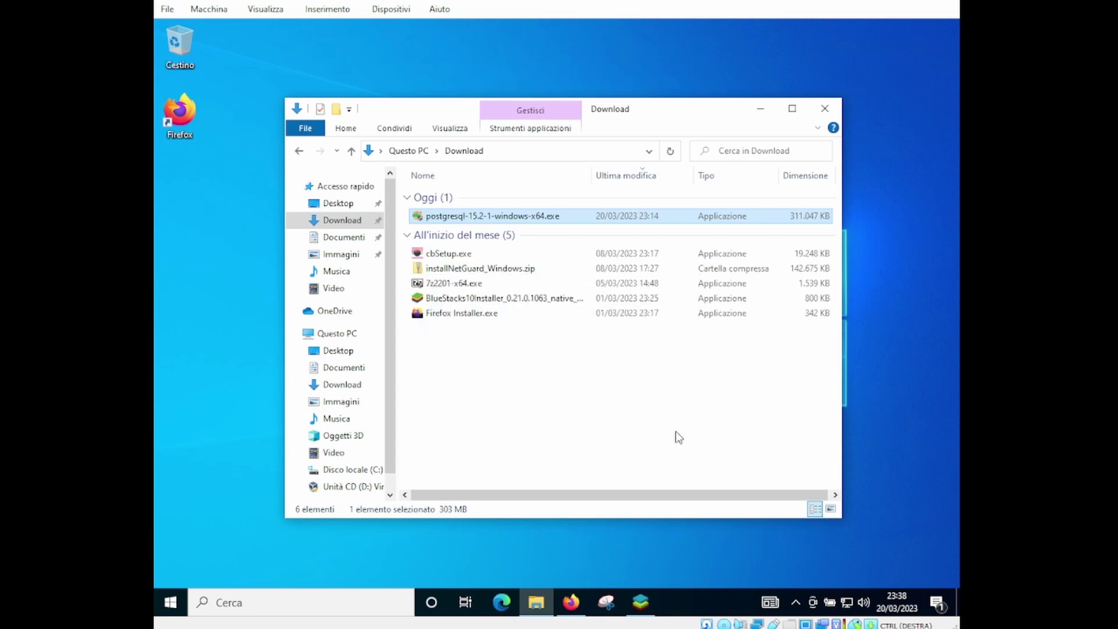
Get the Download folder window out of view by showing the desktop
key("super+d")
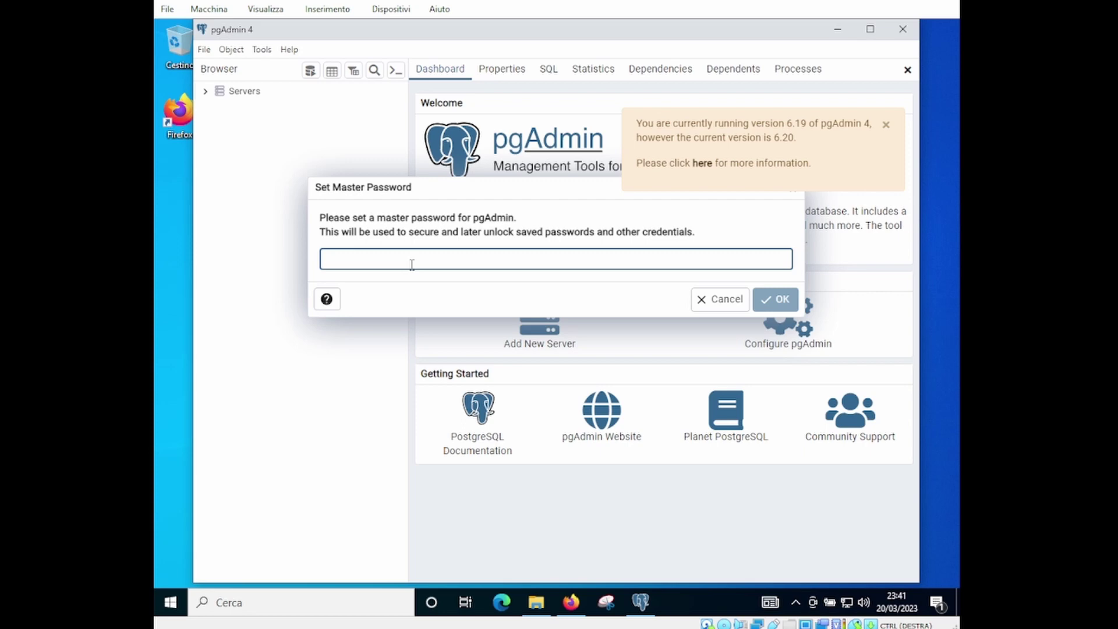
Set a pgAdmin master password and dismiss the version update notice
type("postgre")
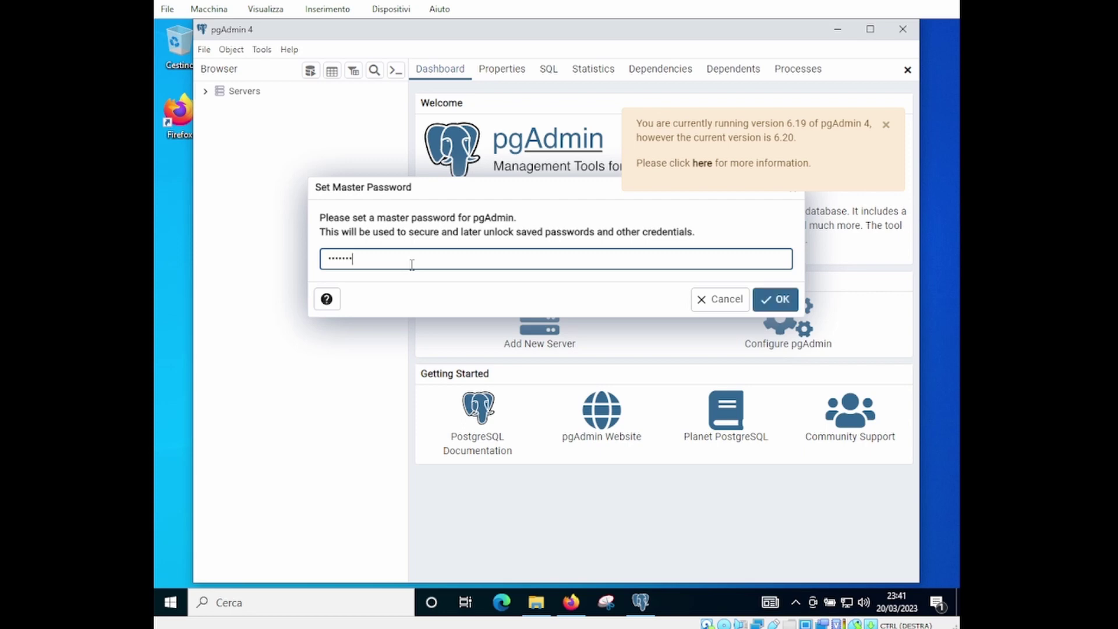
left_click(782, 301)
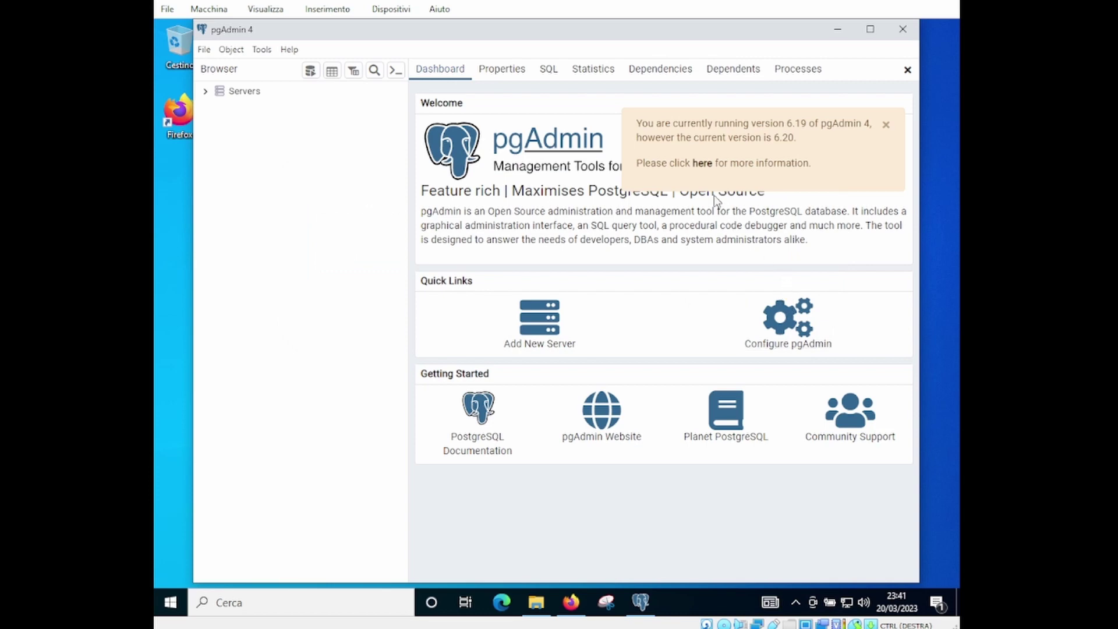
left_click(887, 126)
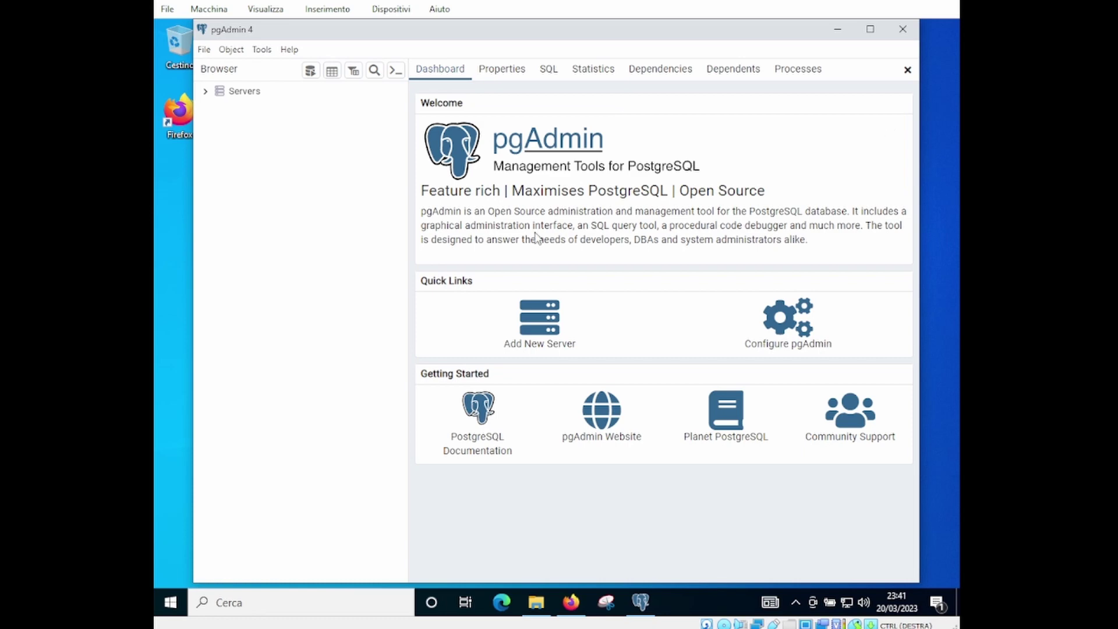
Connect to the PostgreSQL 15 server by entering its password
left_click(206, 92)
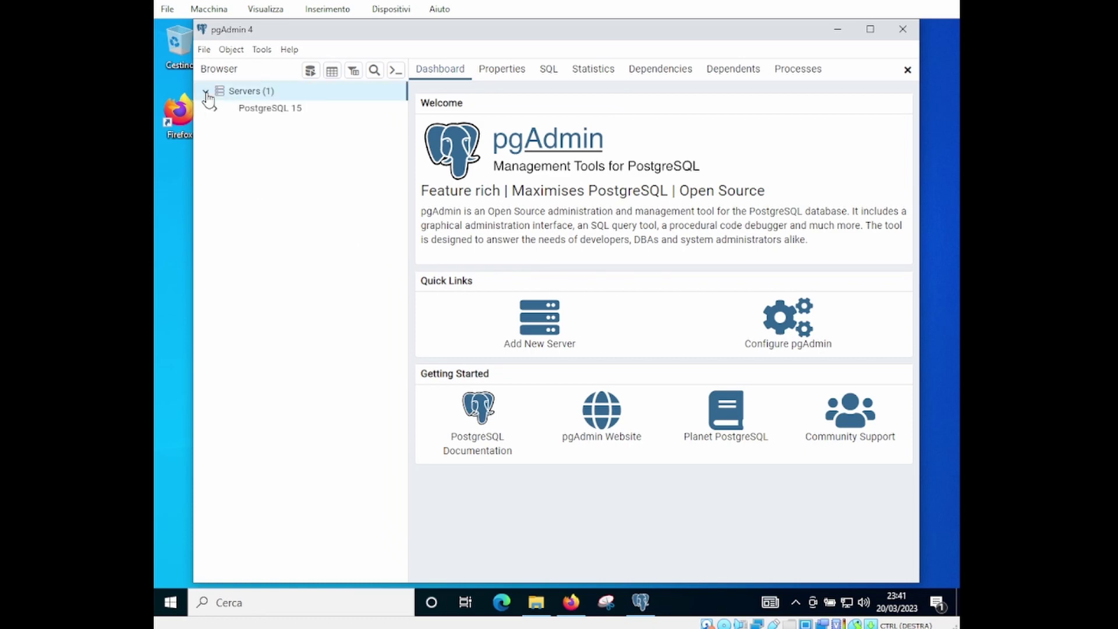
left_click(224, 114)
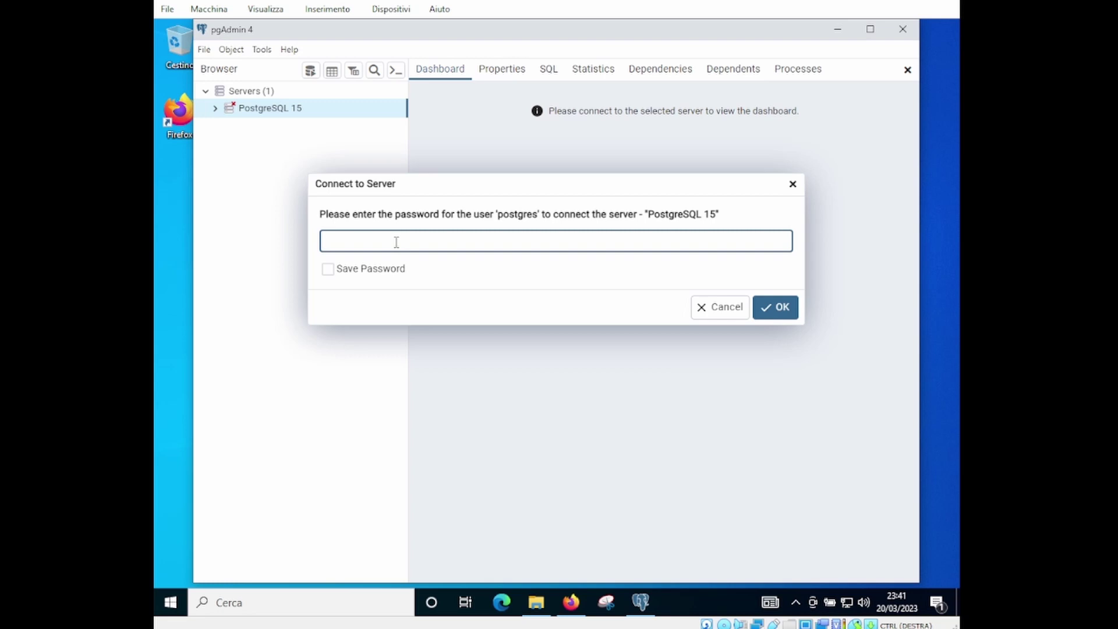
type("••••••")
key("Return")
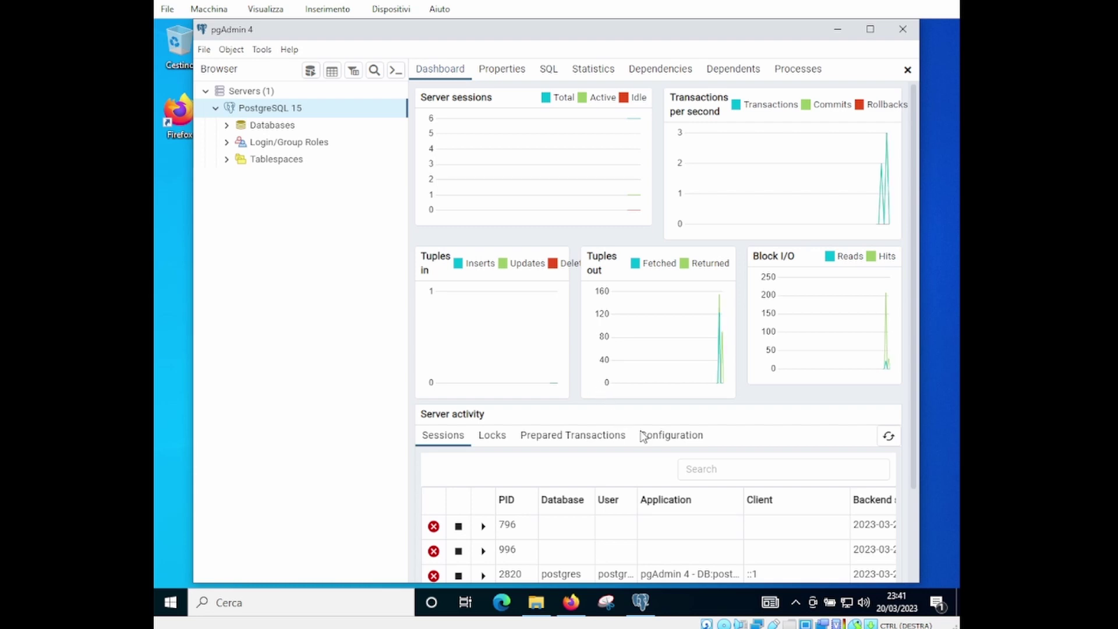
Expand Databases > postgres > Schemas > public down to the empty Tables group
left_click(228, 128)
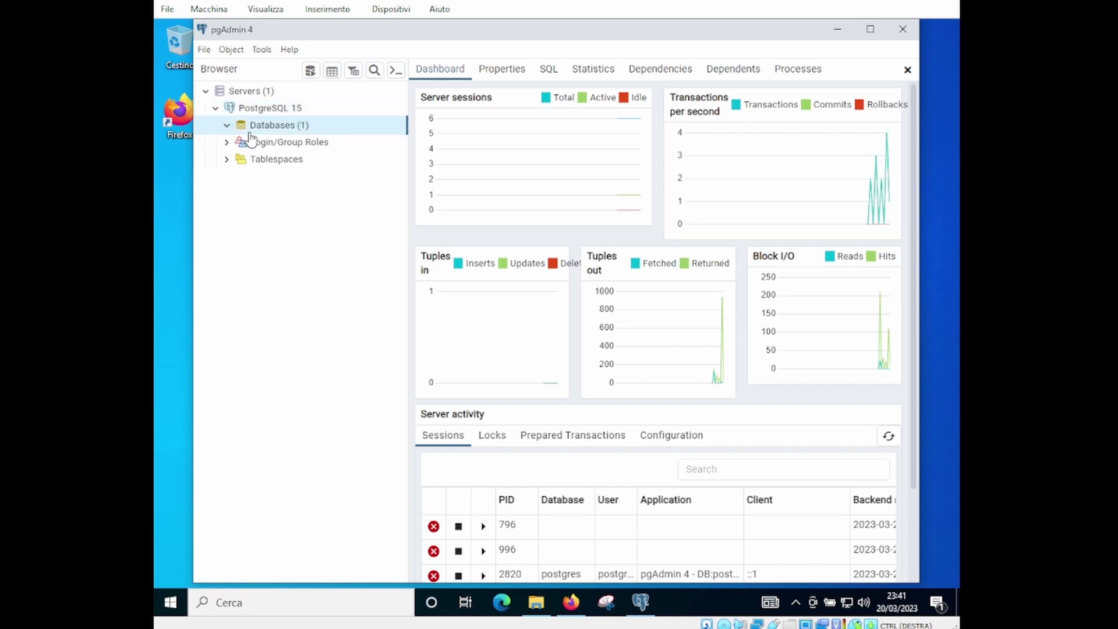
left_click(239, 142)
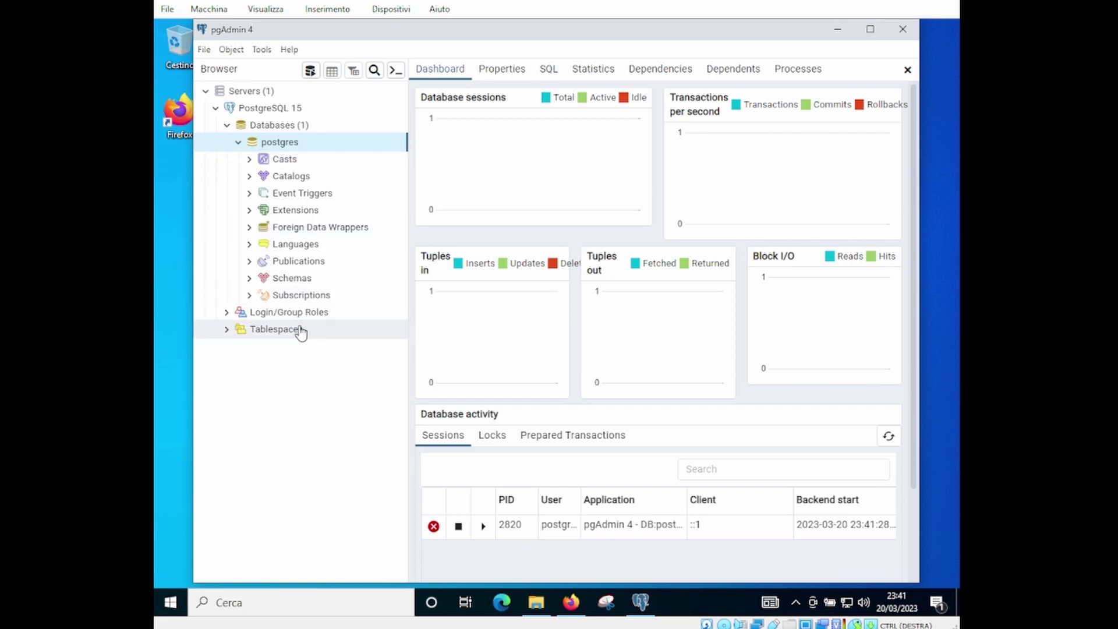
left_click(251, 280)
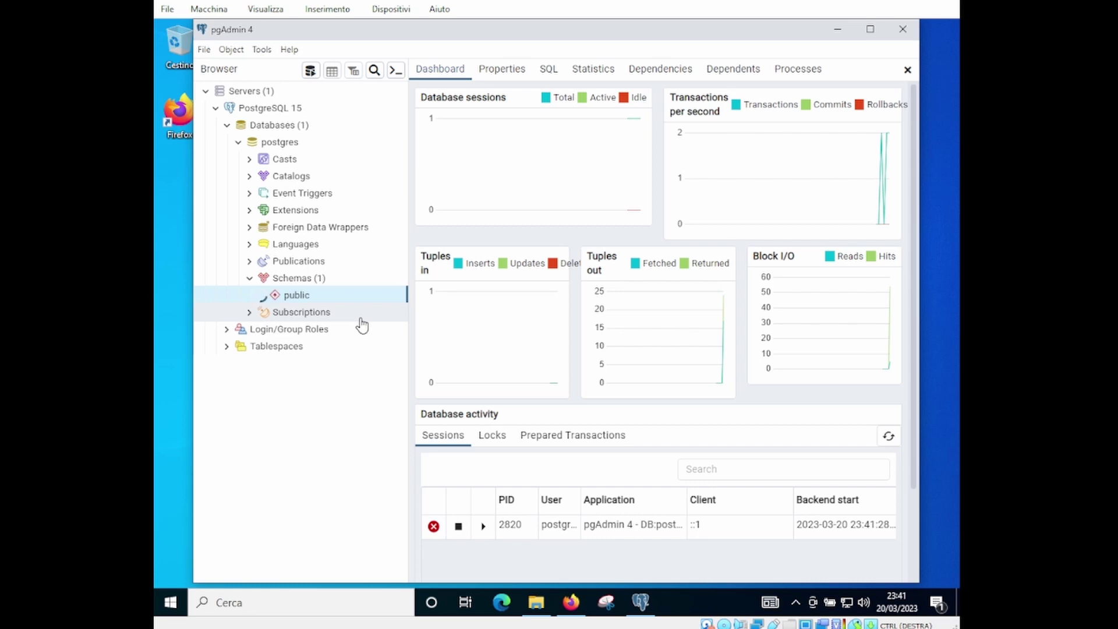
left_click(322, 299)
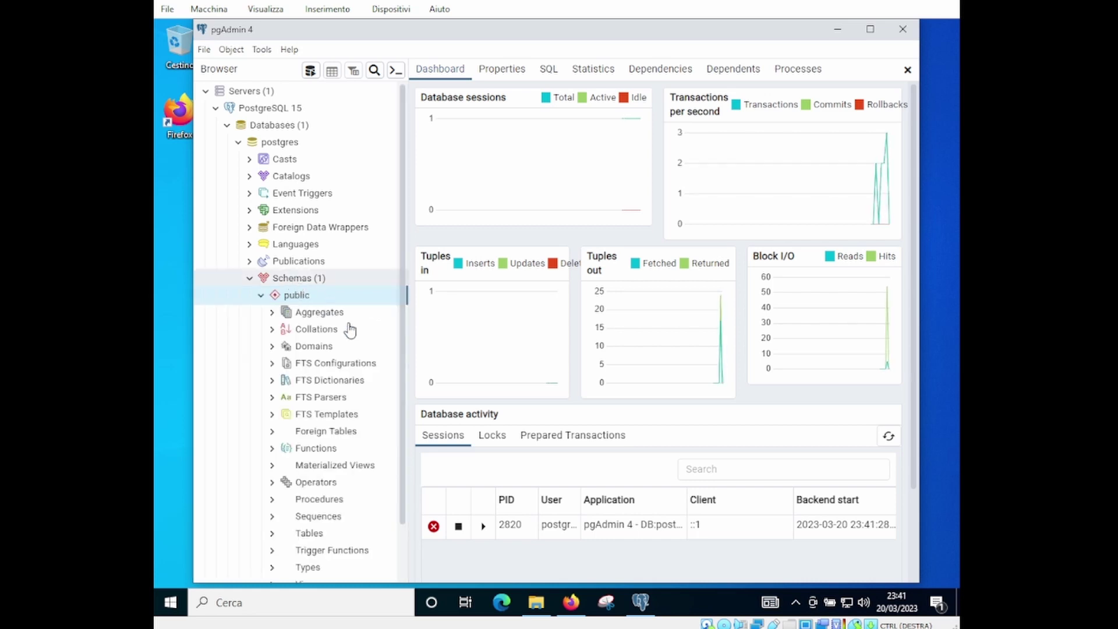
scroll(335, 402, "down", 1)
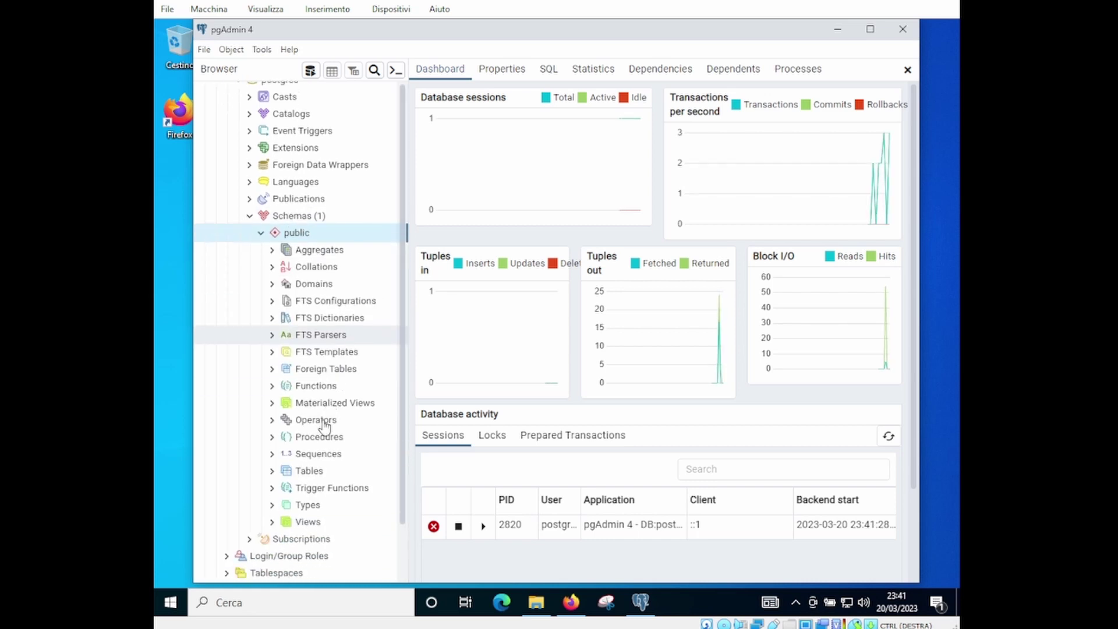
left_click(271, 472)
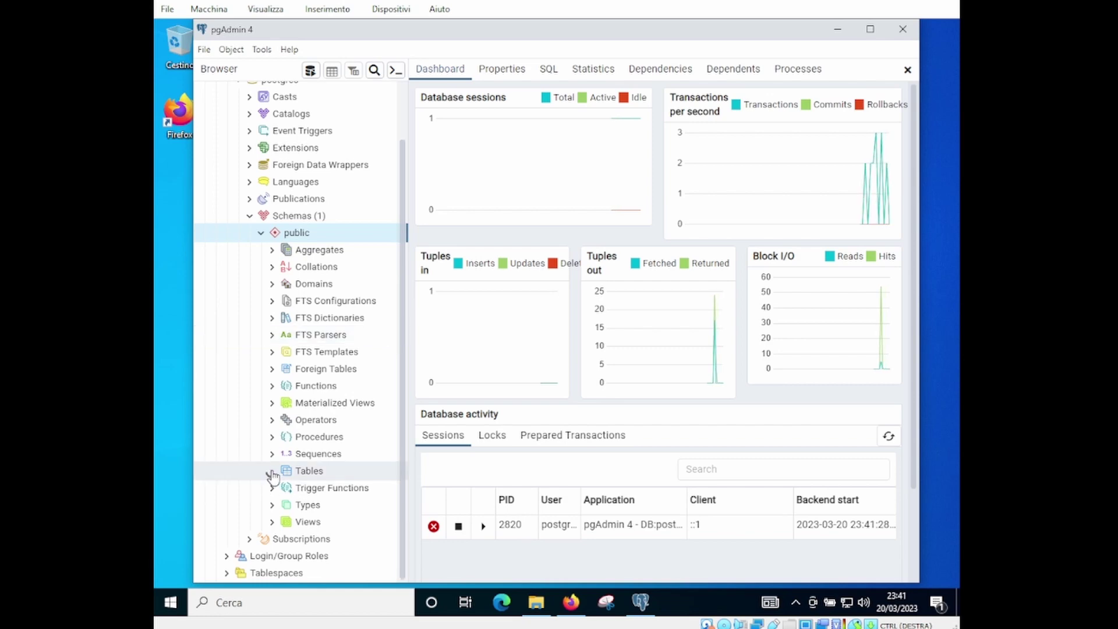
left_click(314, 476)
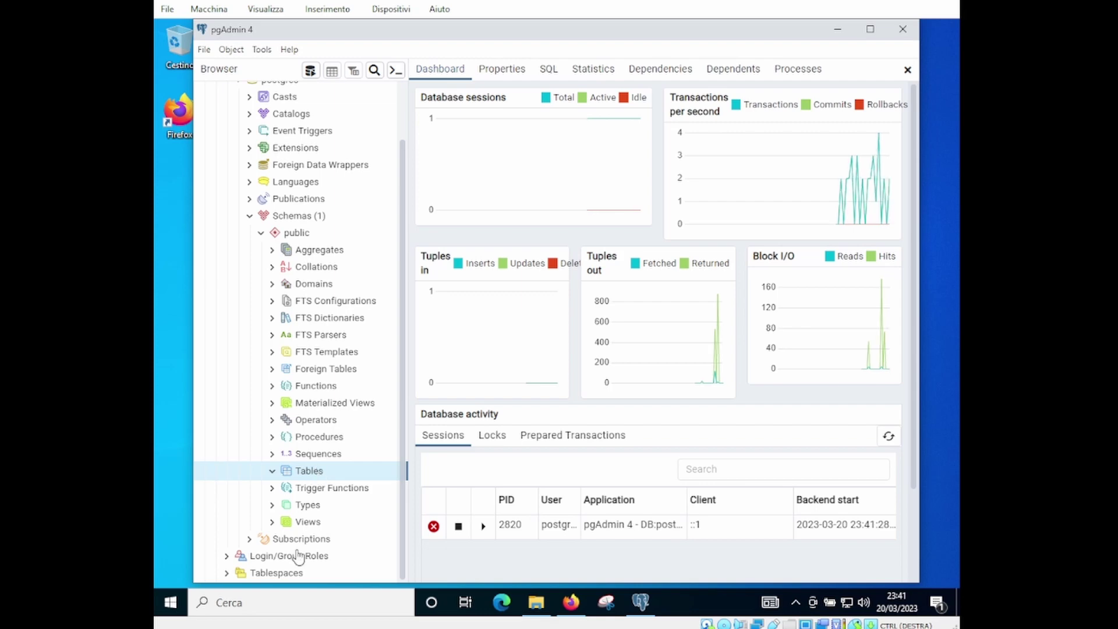
left_click(277, 603)
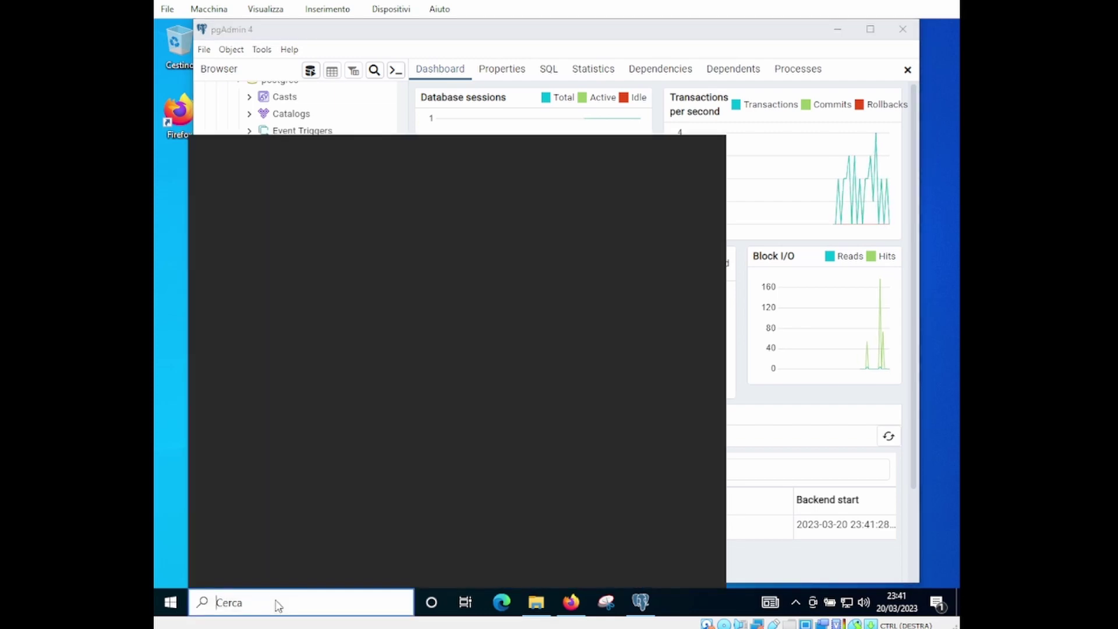
Launch SQL Shell (psql) and accept default localhost server, postgres database, port 5432 and username postgres
type("sql")
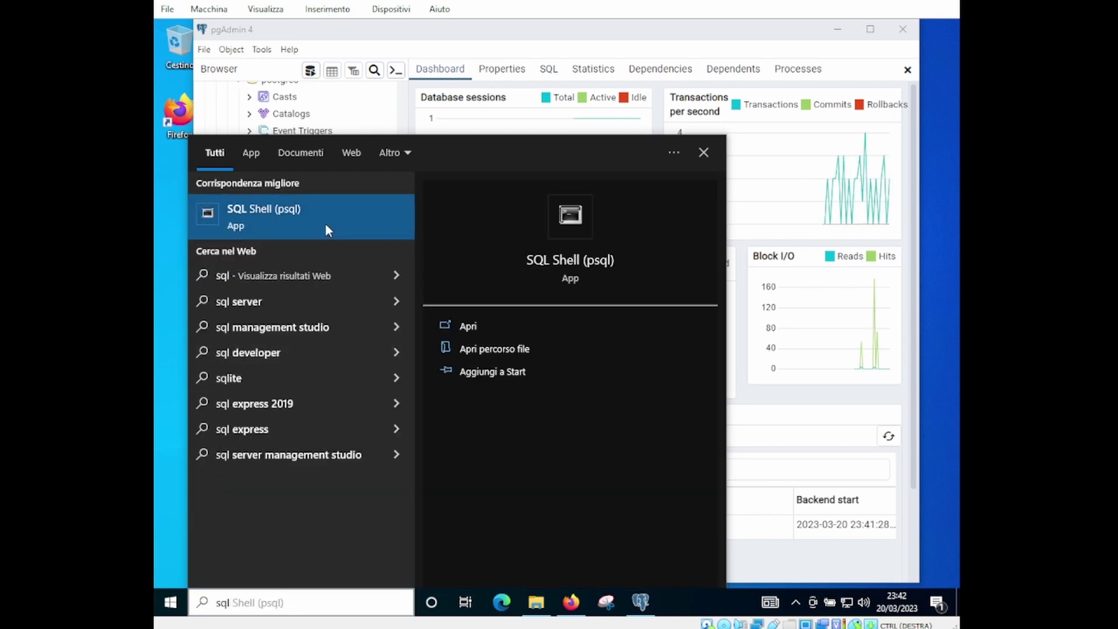
left_click(326, 225)
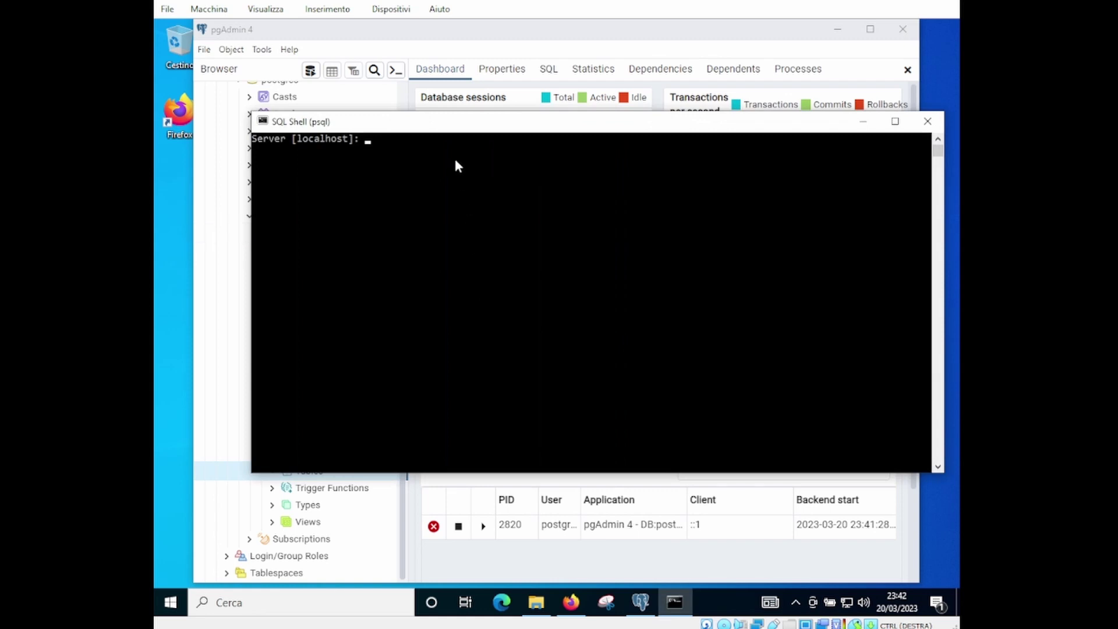
key("Return")
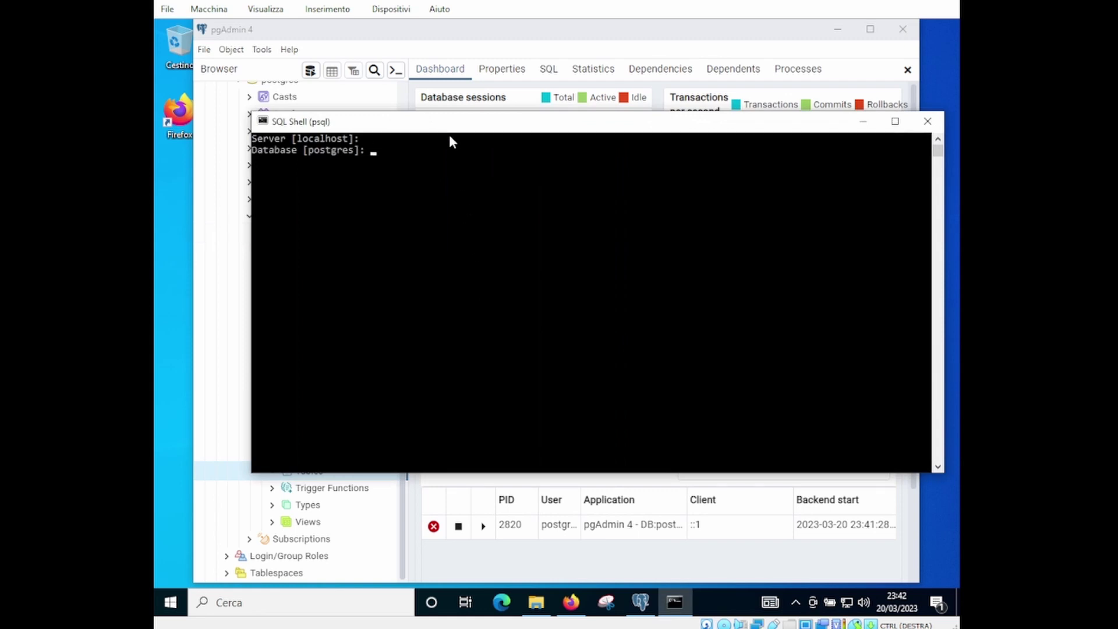
key("Return")
key("Return")
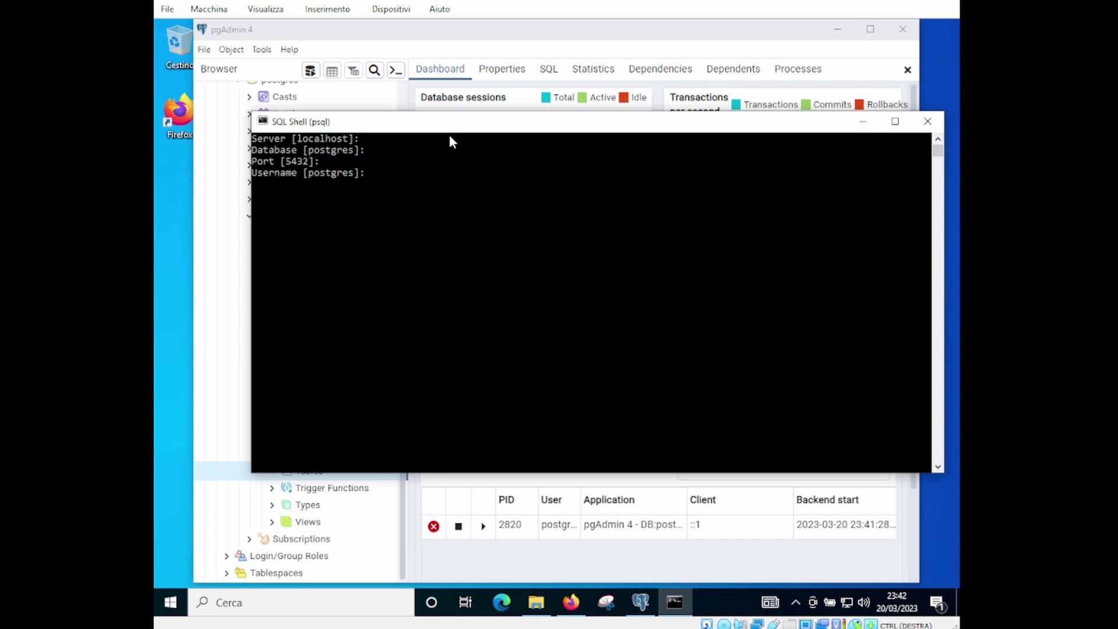
key("Return")
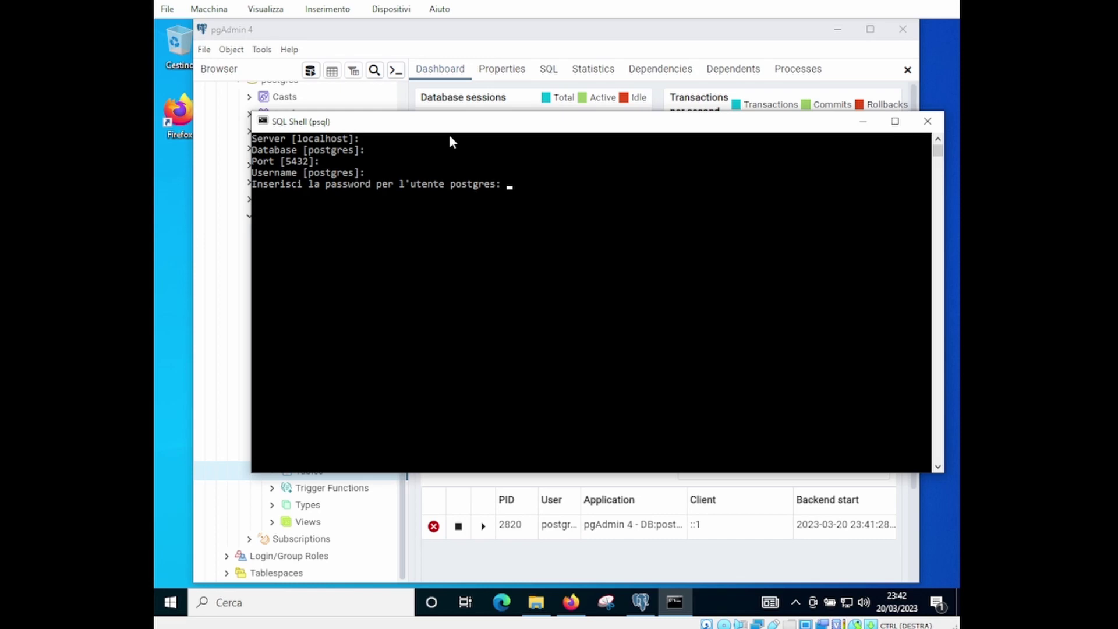
Log in with the postgres user's password and run \dt, which reports no relations found
key("Return")
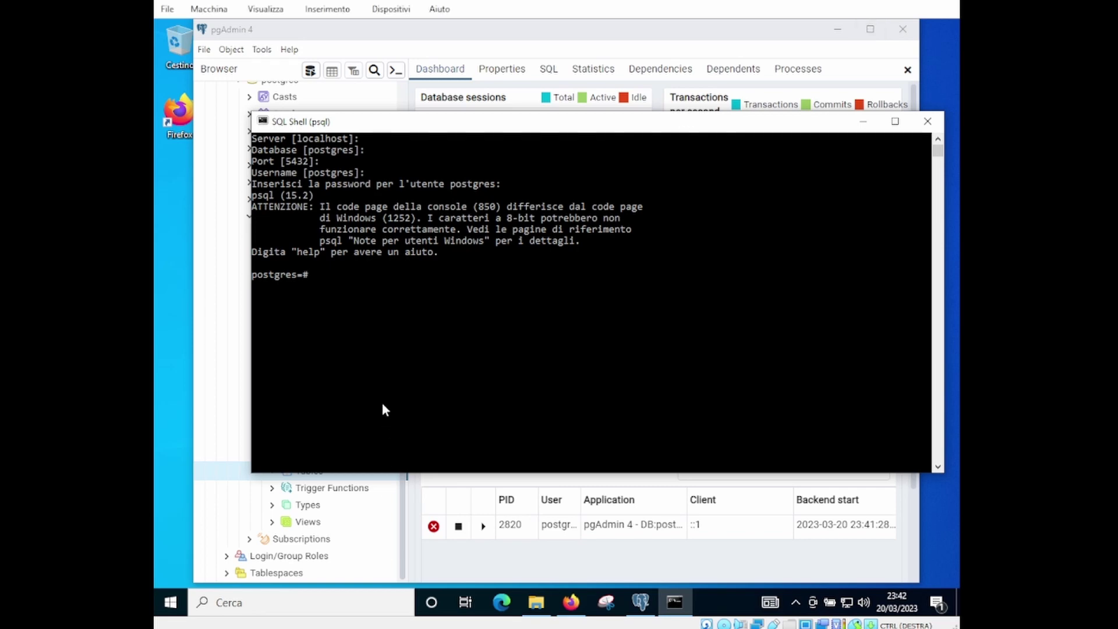
type("\\dt")
key("Return")
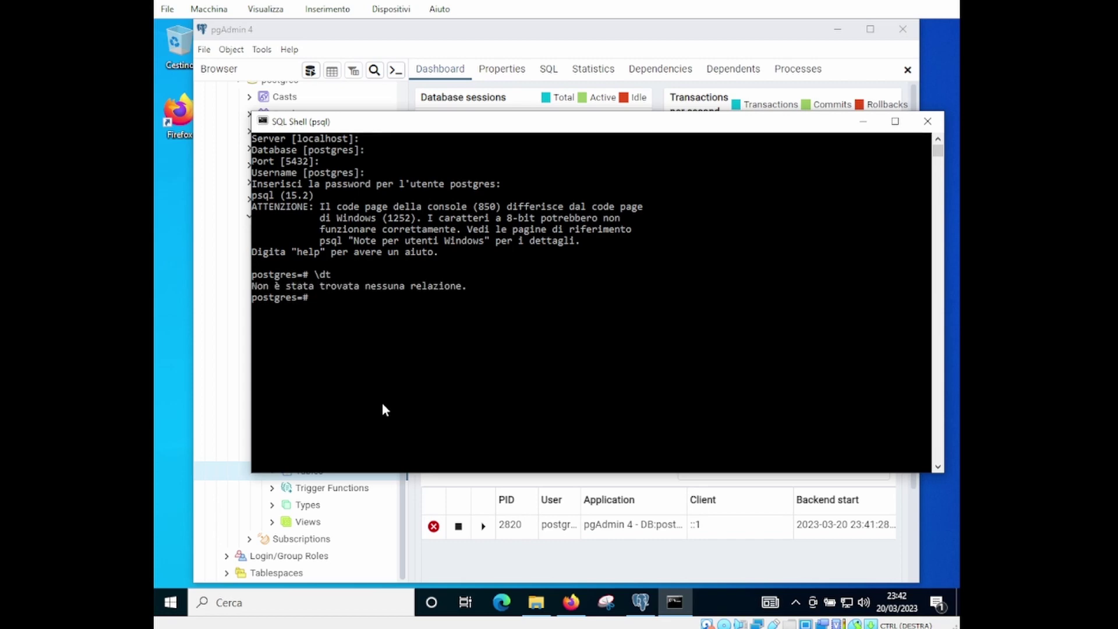